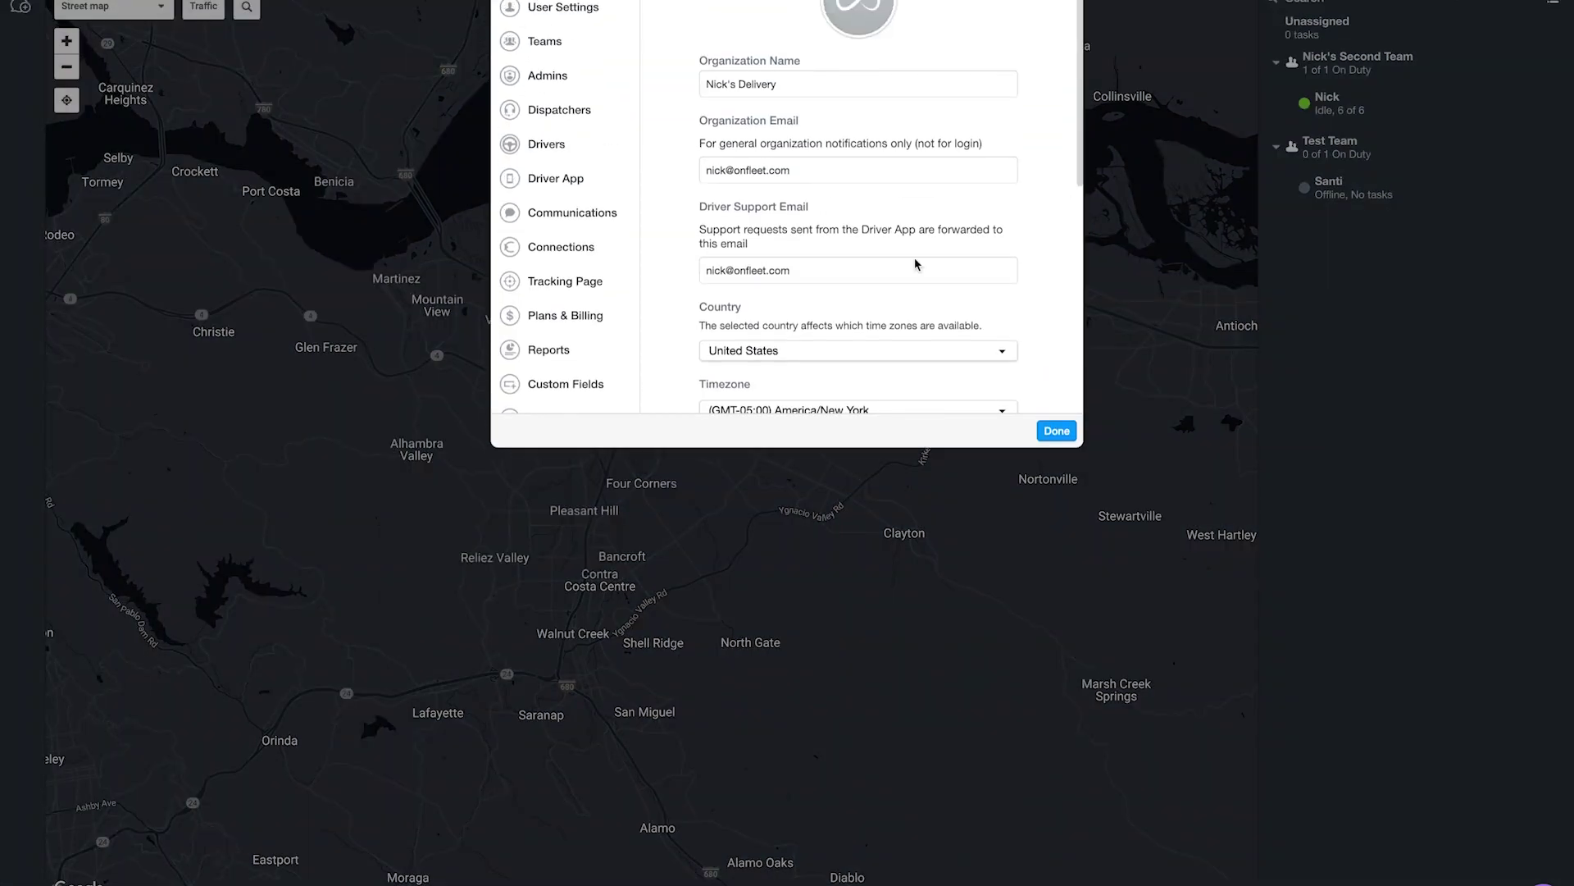
# Open the existing Shopify API key under API & Webhooks and copy it.
pyautogui.click(531, 502)
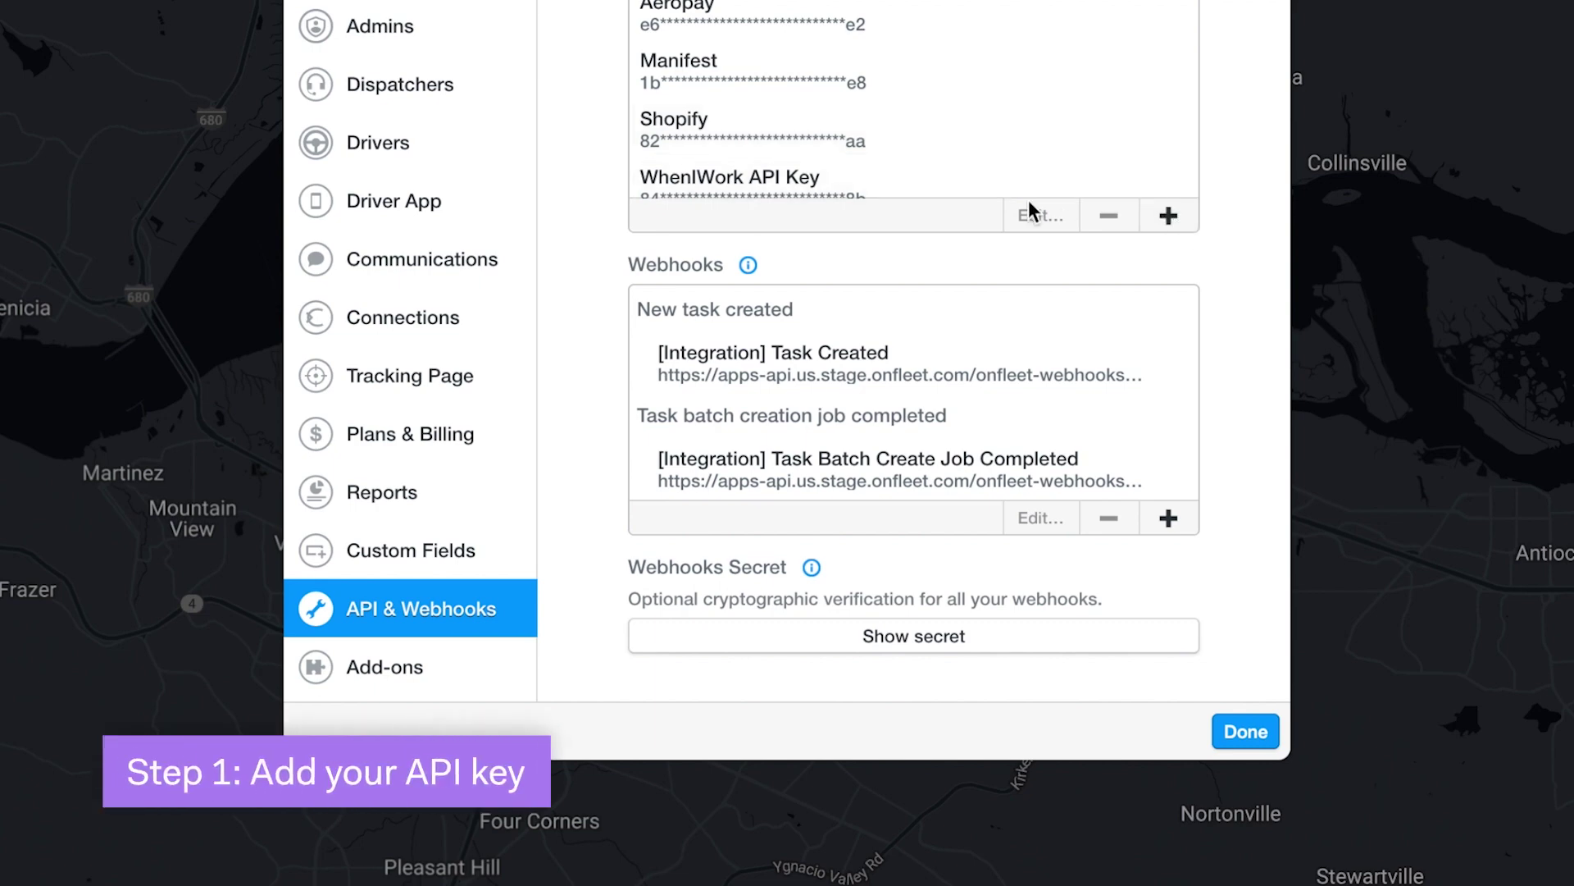
pyautogui.click(1049, 129)
pyautogui.doubleClick(1047, 123)
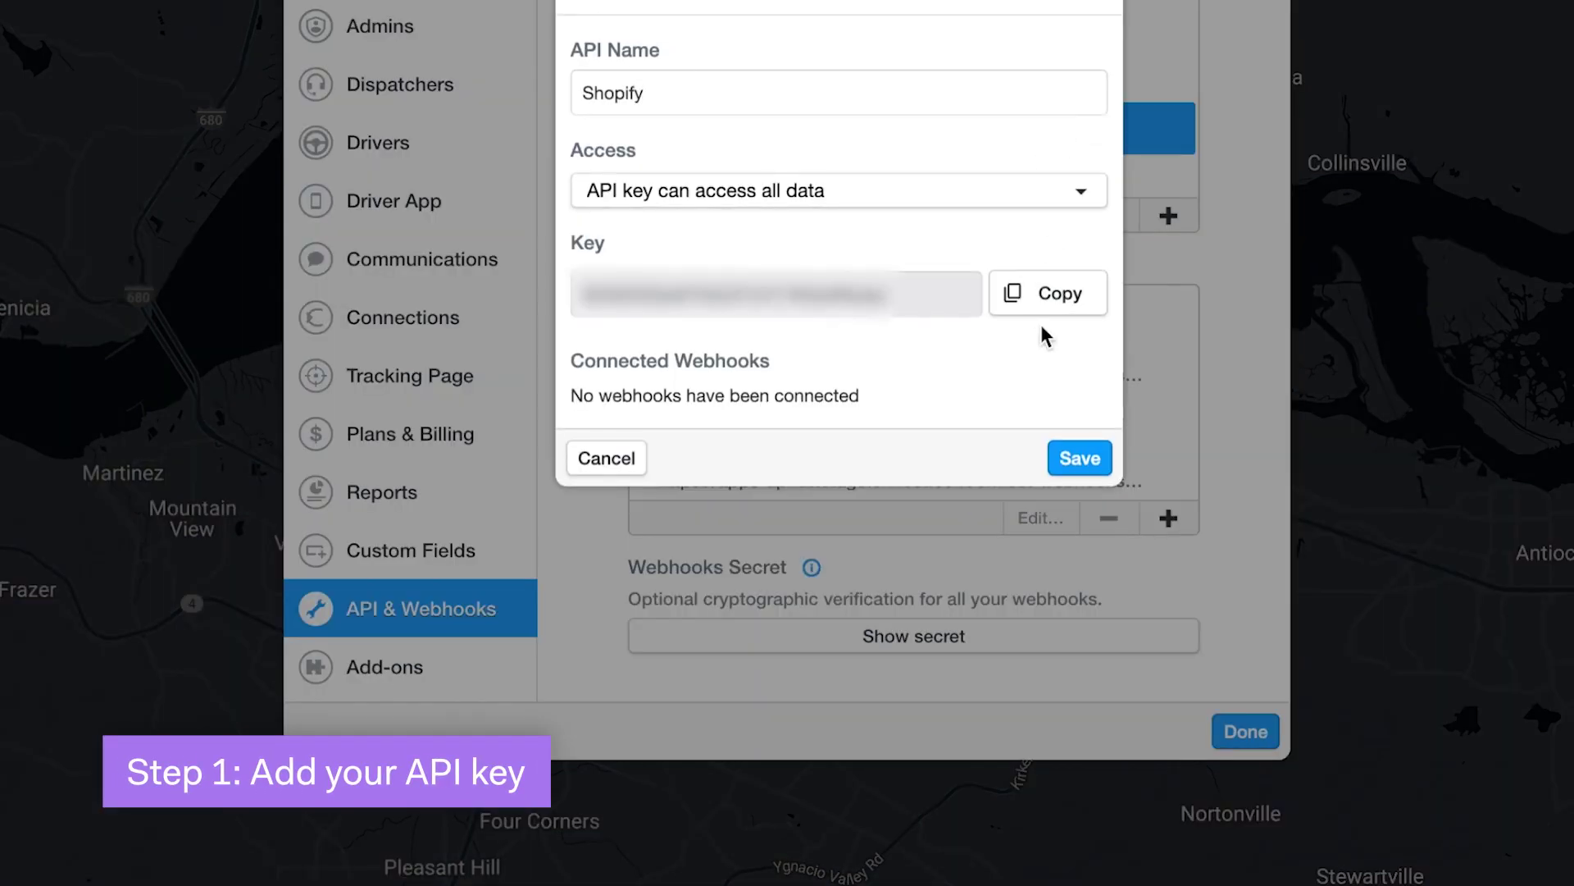
pyautogui.click(1058, 302)
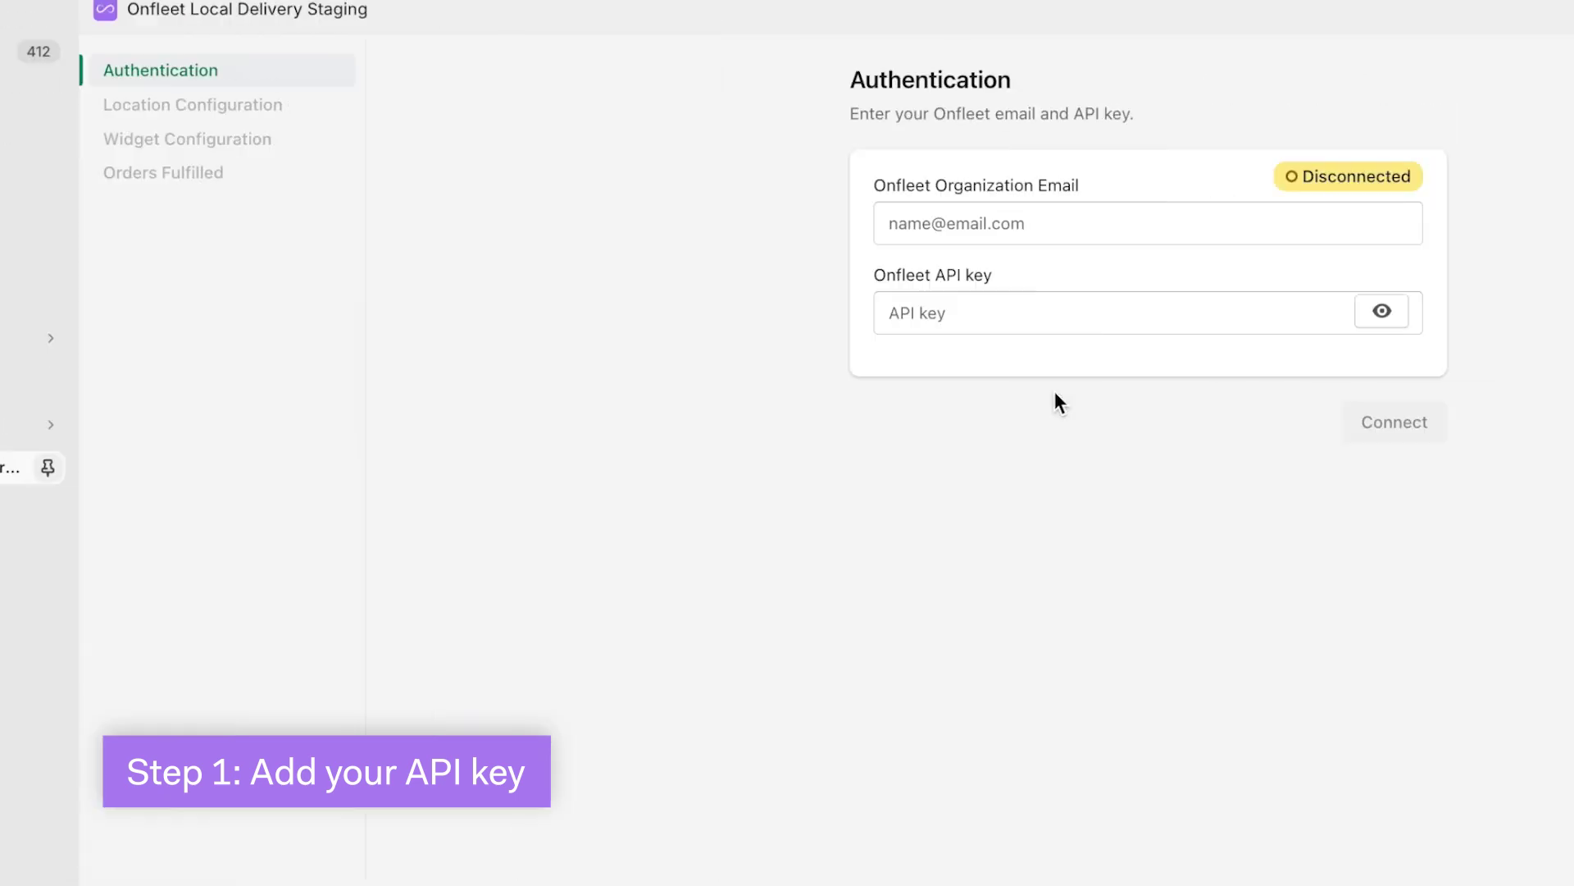
# Paste the copied Shopify API key, enter the organization email, and connect to Onfleet.
pyautogui.click(1019, 316)
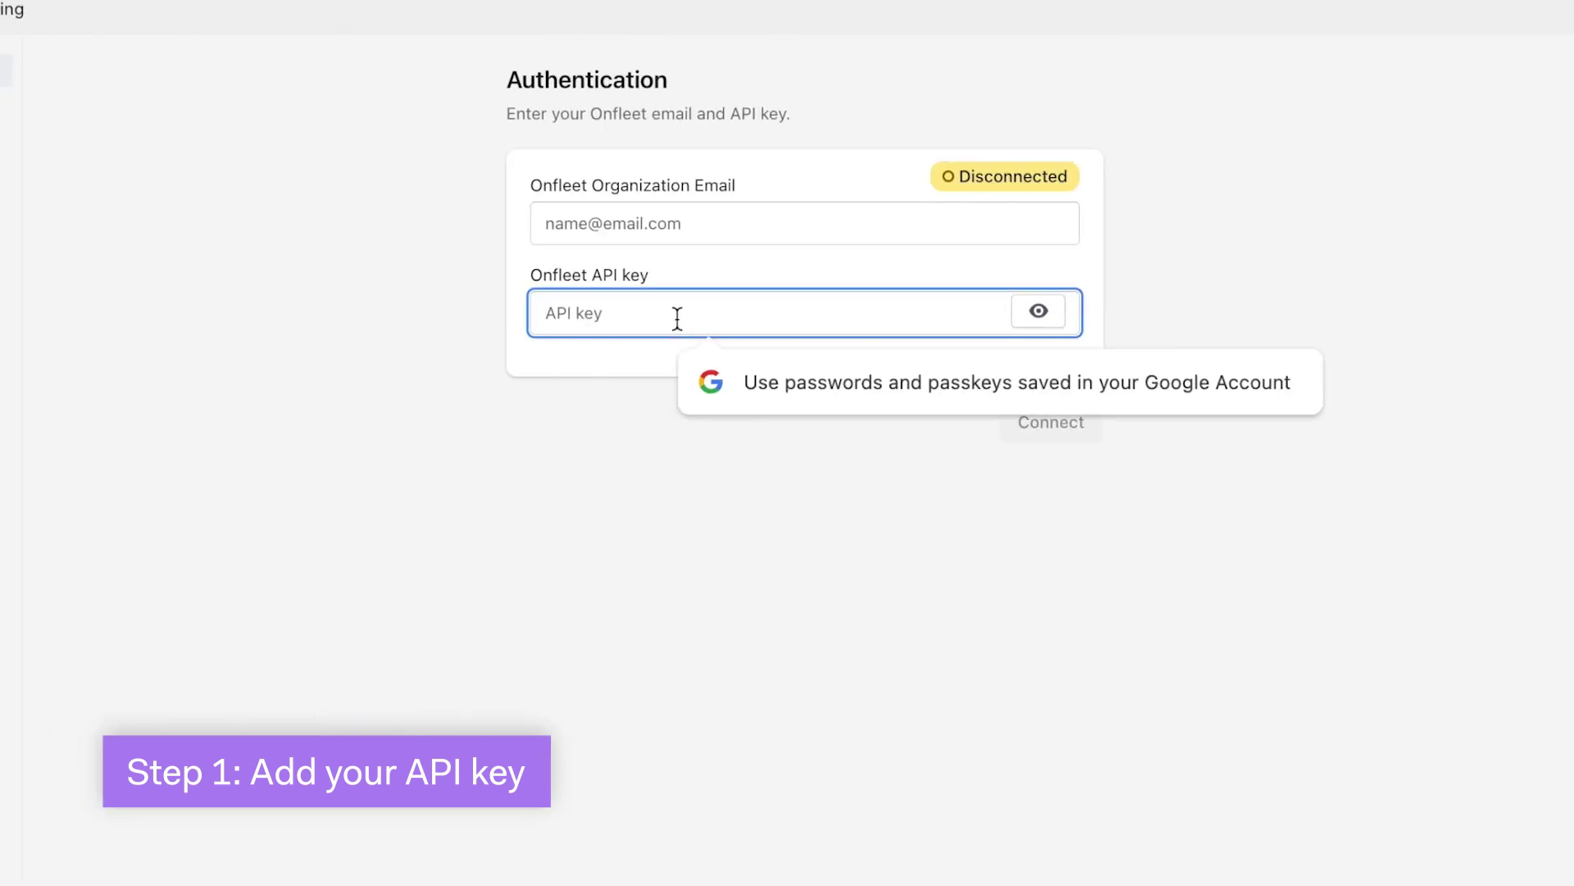
pyautogui.hotkey('ctrl', 'v')
pyautogui.click(595, 223)
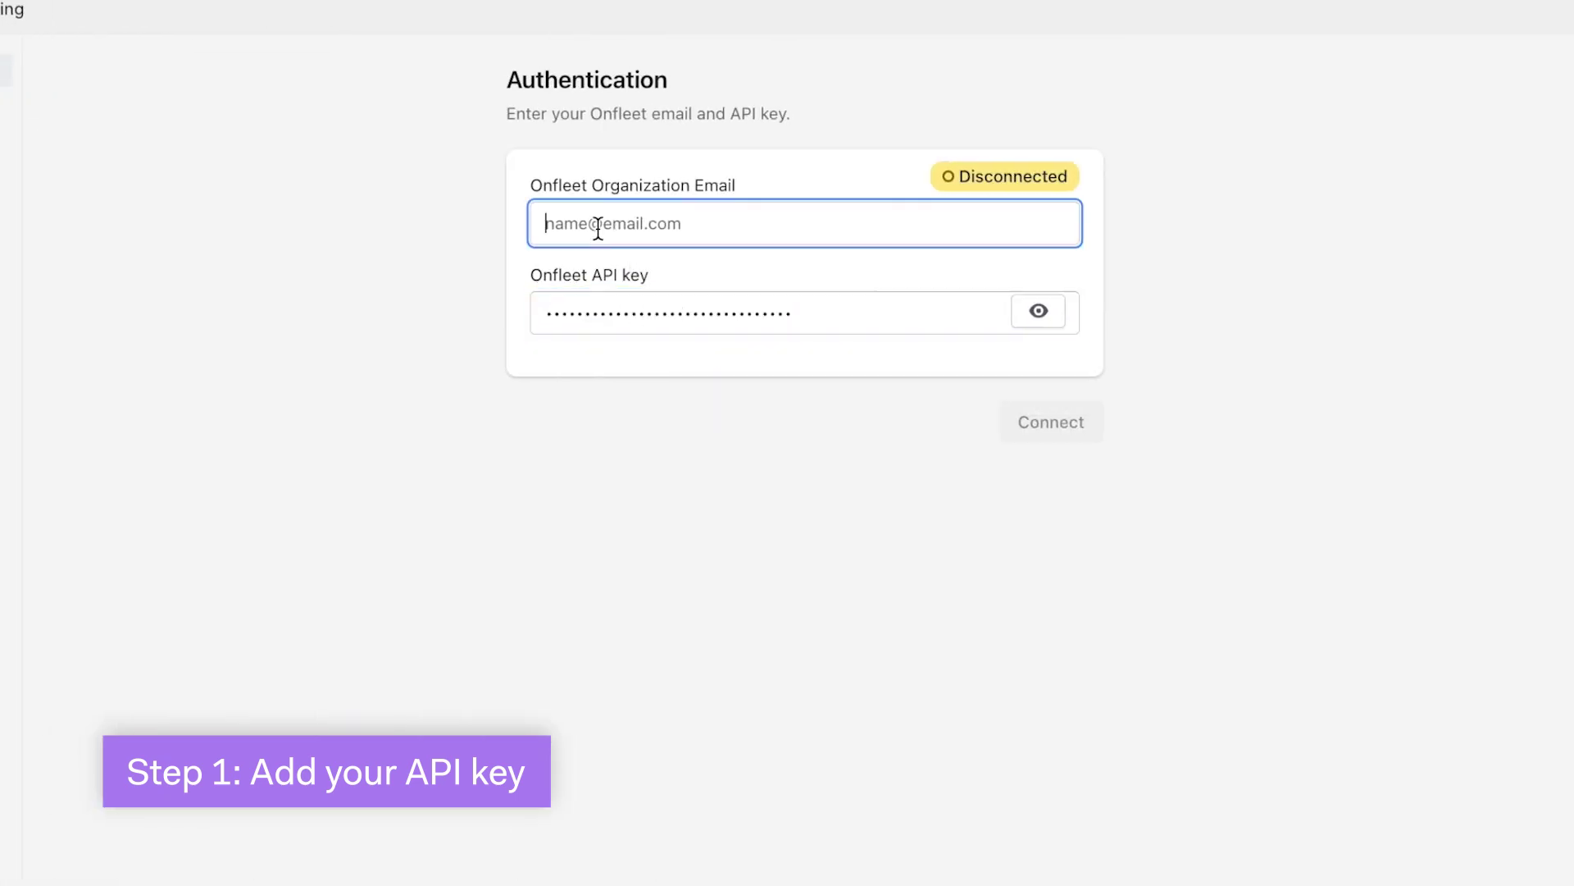
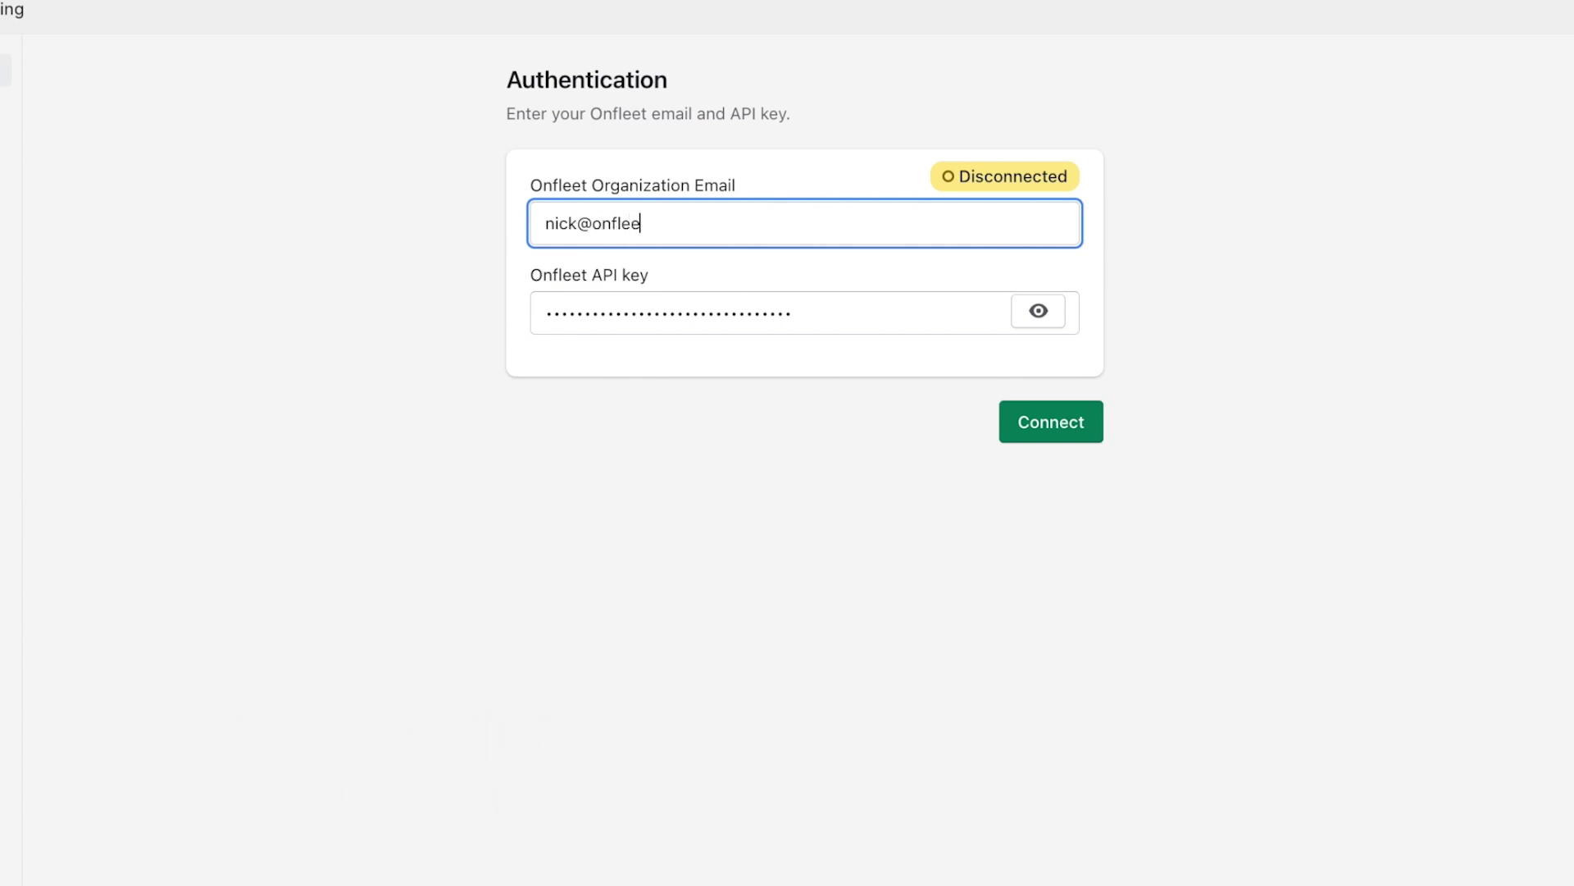
pyautogui.click(1032, 411)
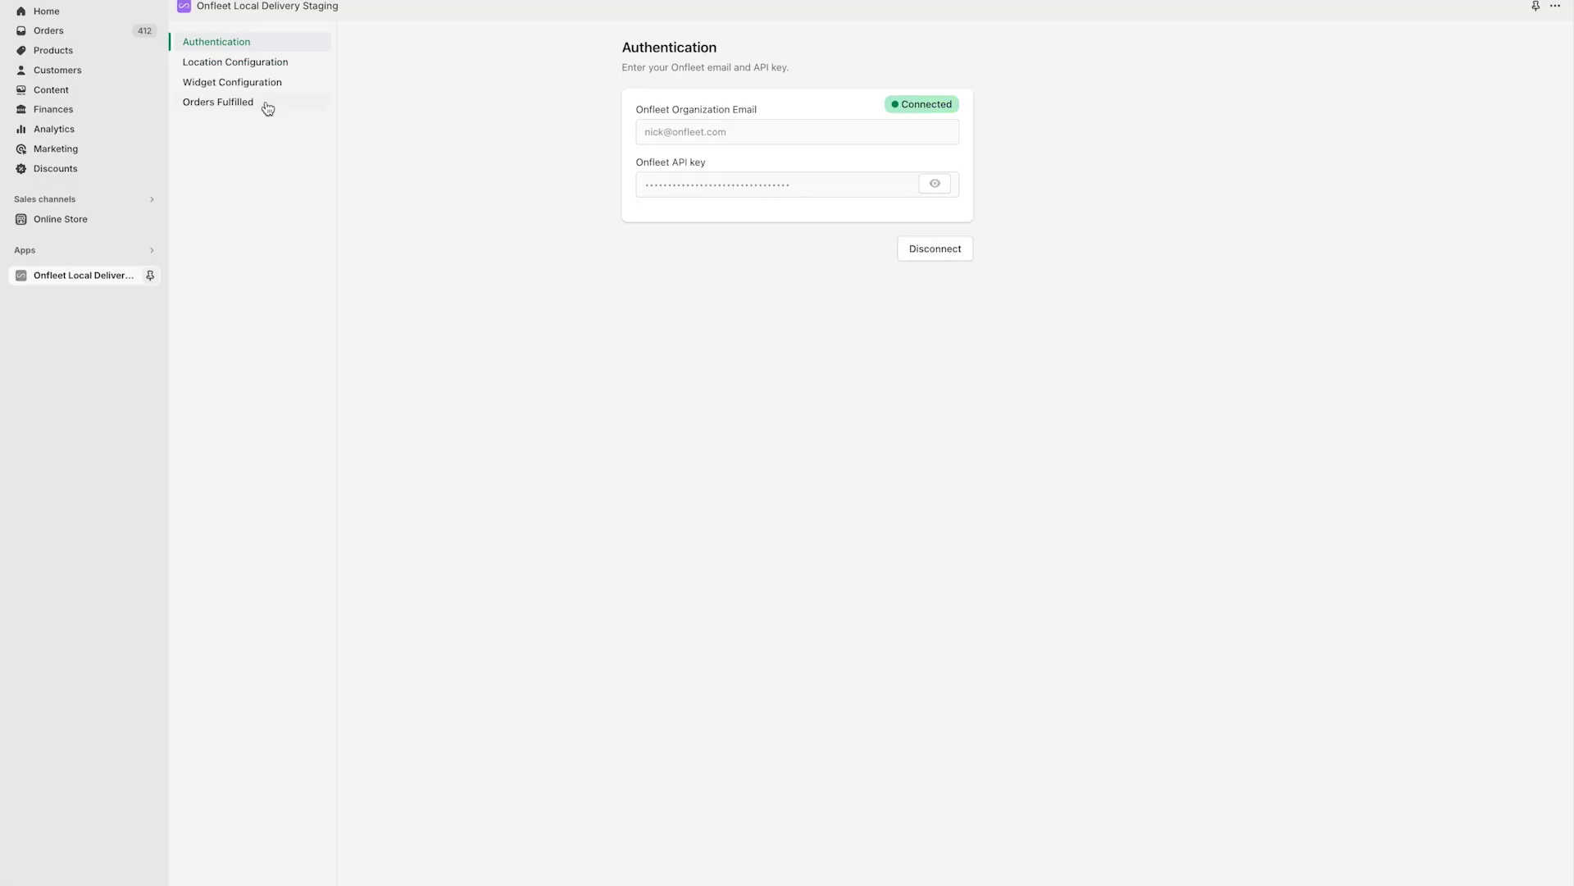
# Connect the Main Store location, open its task settings, and enable Onfleet tasks for local-delivery orders.
pyautogui.click(239, 65)
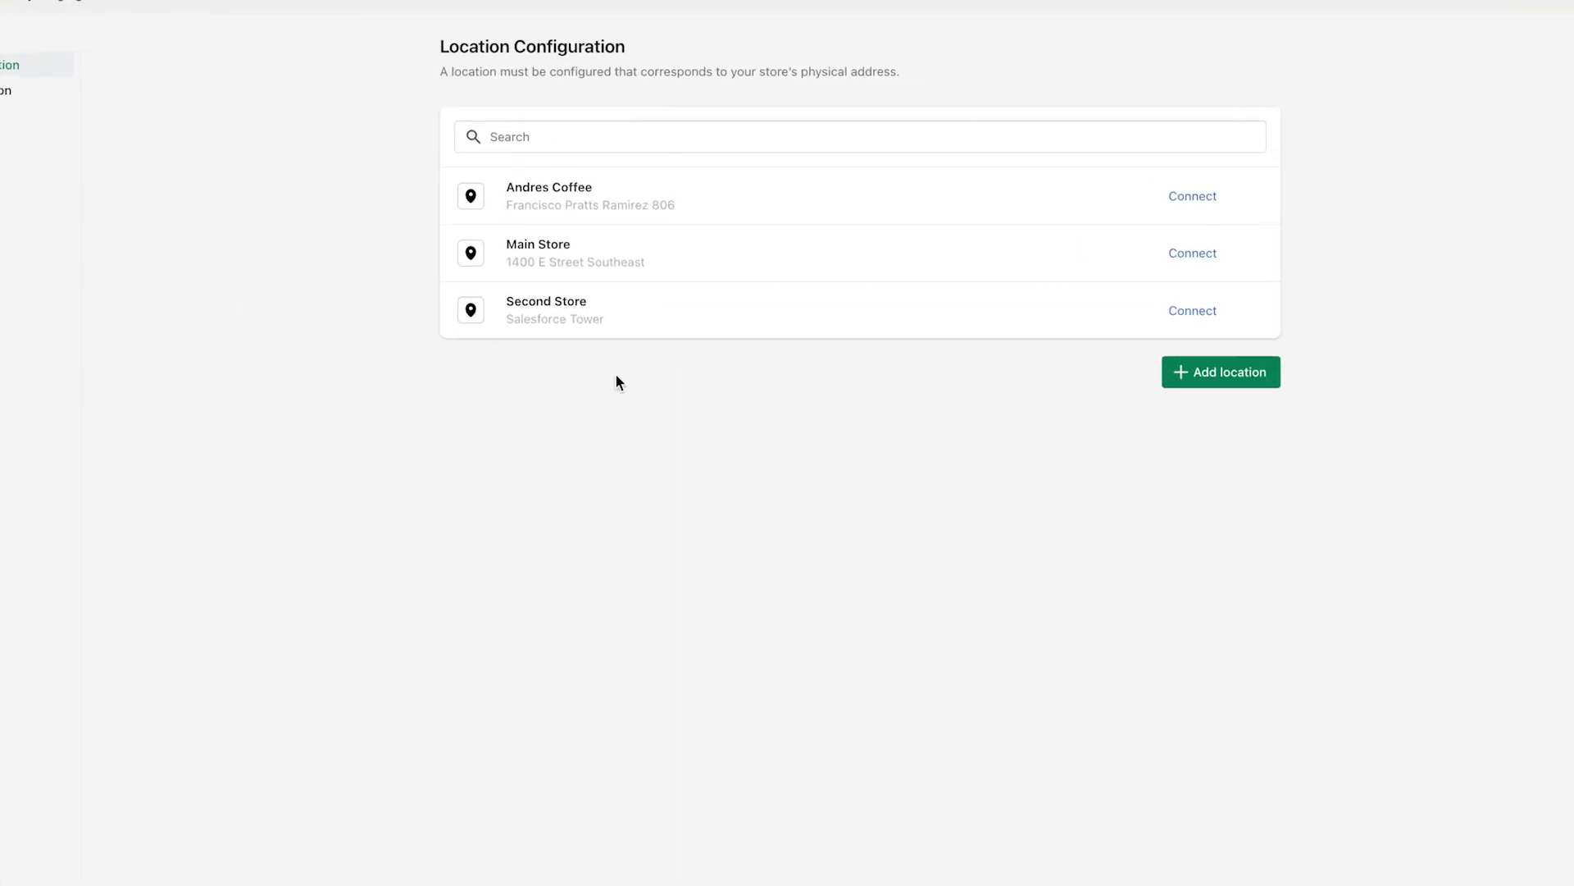
pyautogui.click(1169, 289)
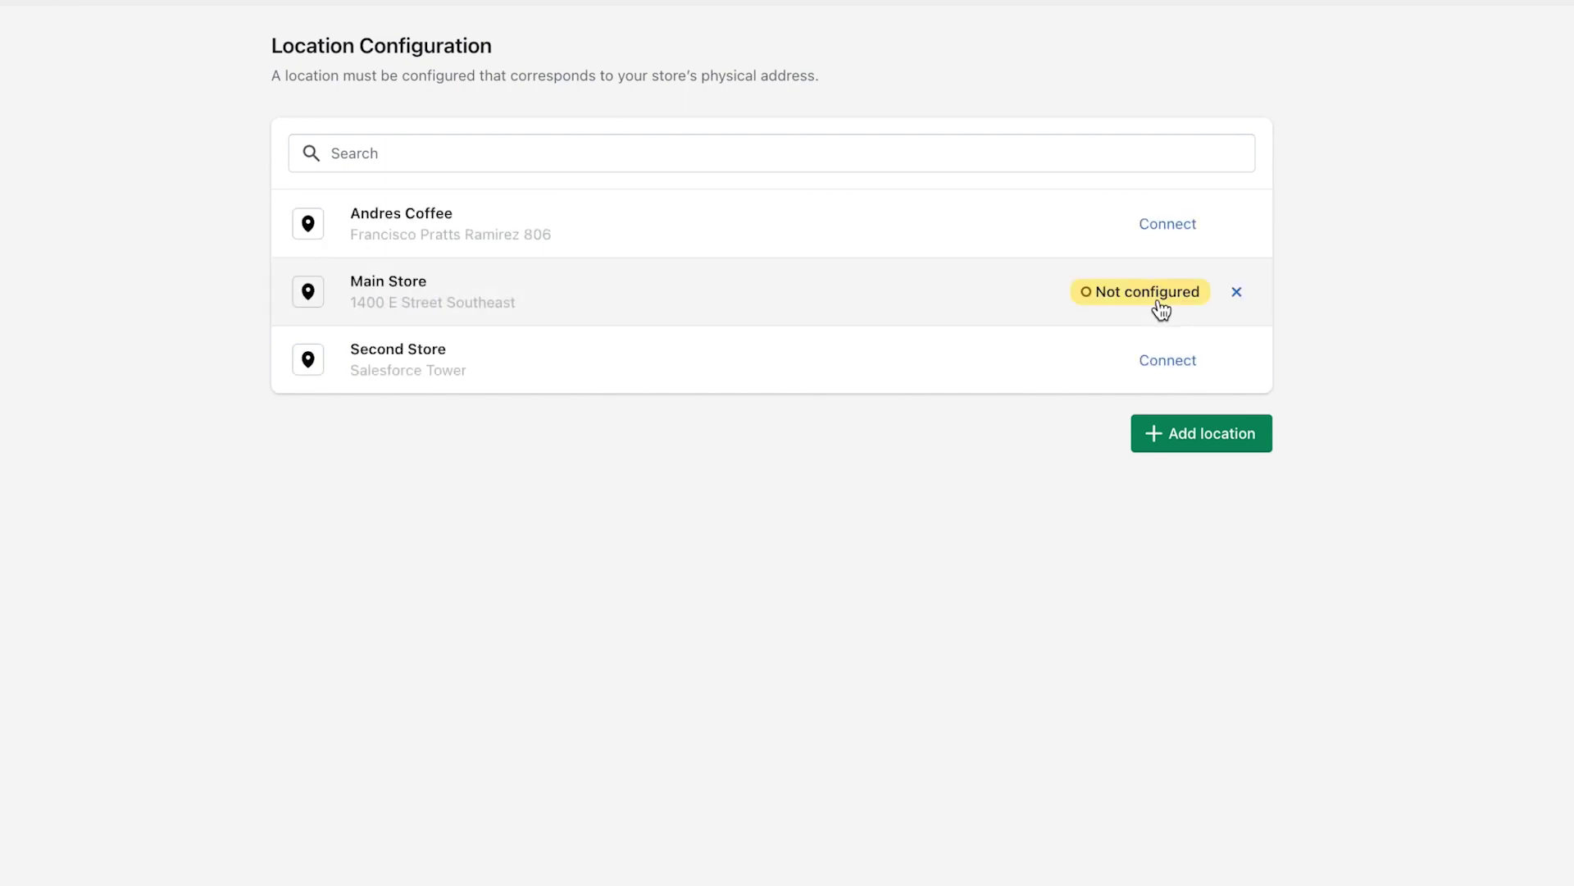
pyautogui.click(1011, 317)
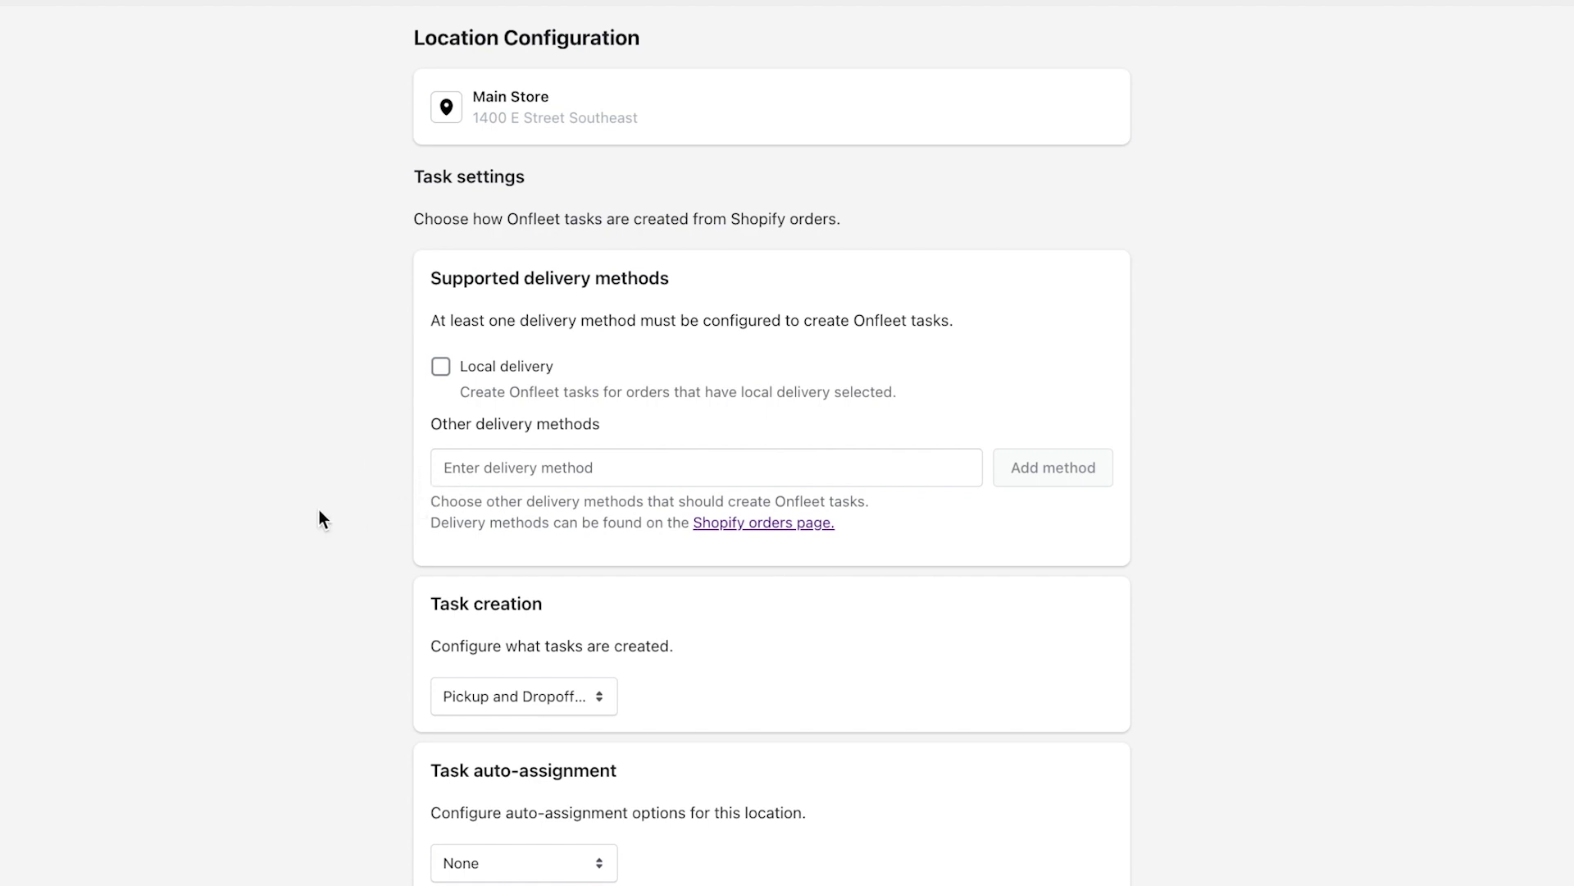
pyautogui.click(443, 369)
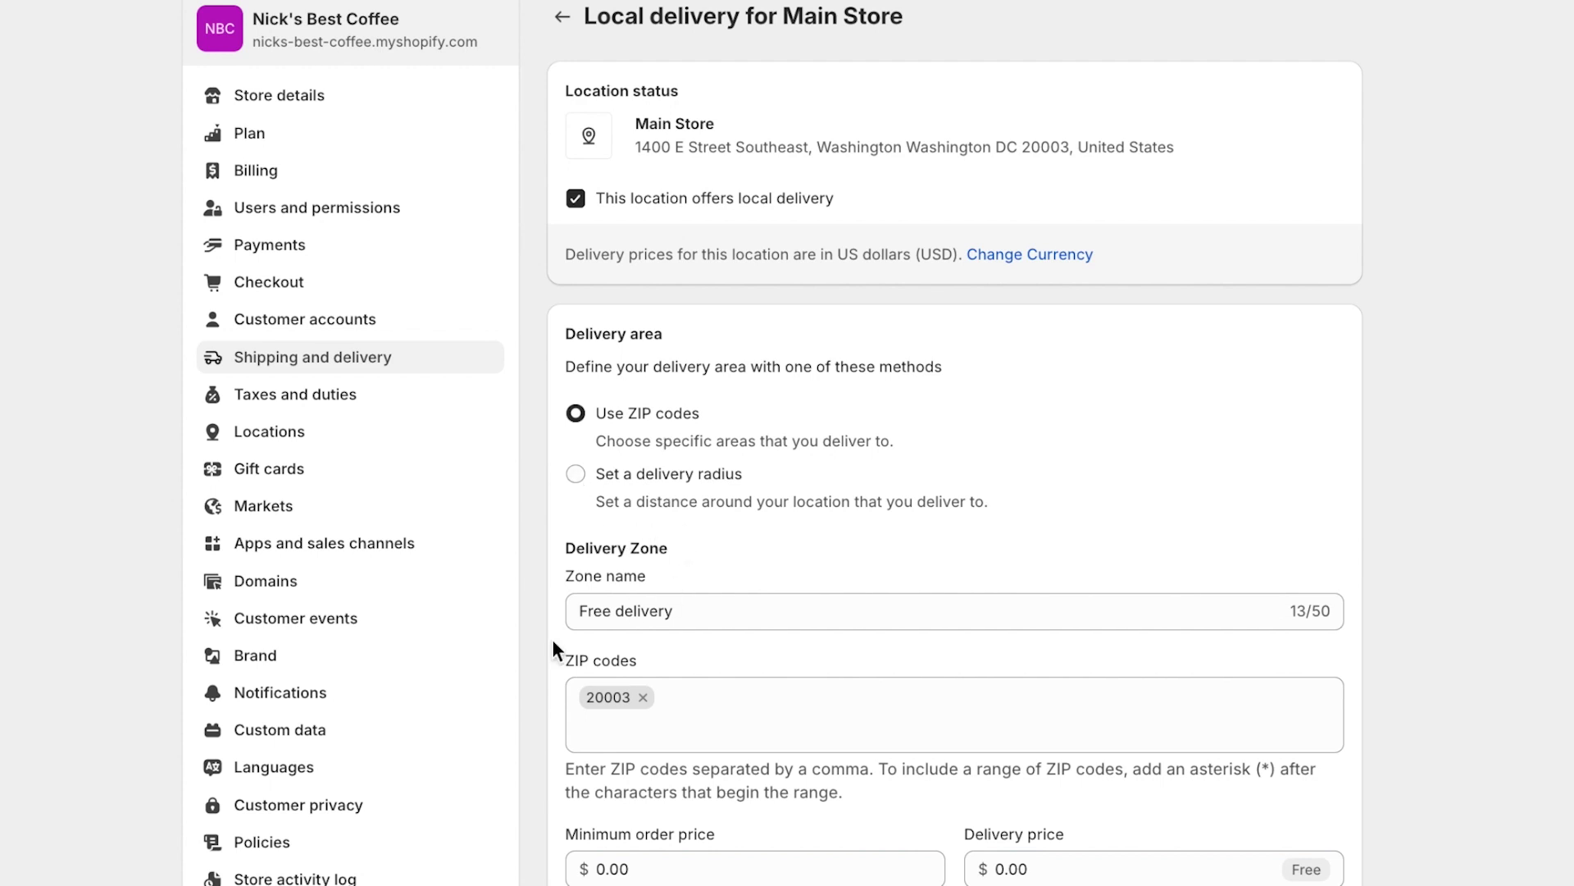
# Save Main Store's free local delivery zone for ZIP 20003 and close Settings.
pyautogui.scroll(-1, 549, 712)
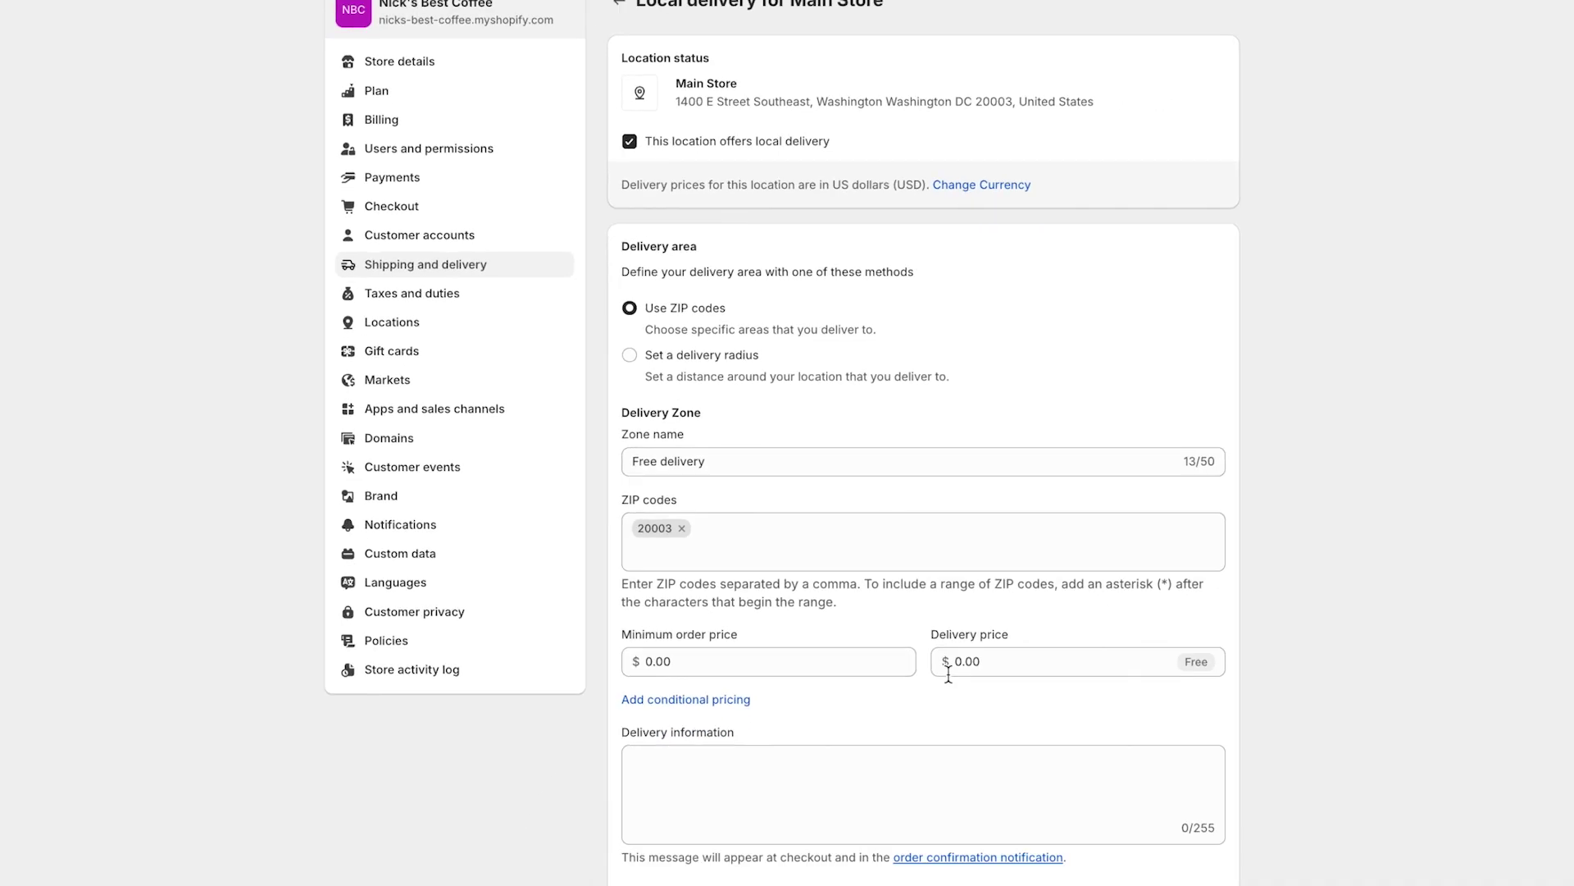
pyautogui.click(1545, 12)
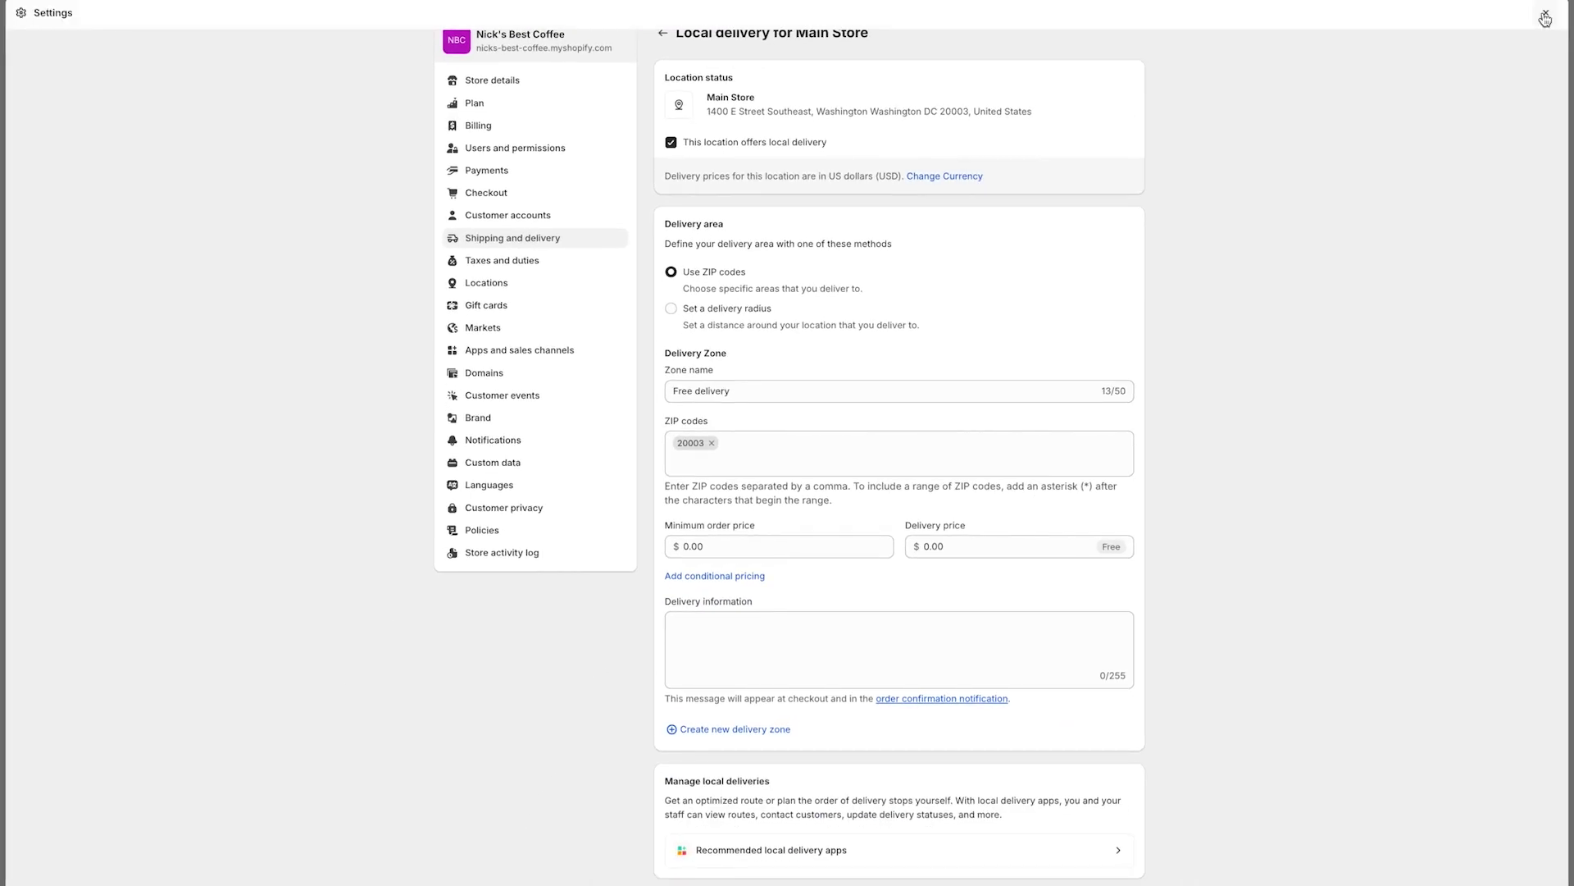
pyautogui.click(1545, 16)
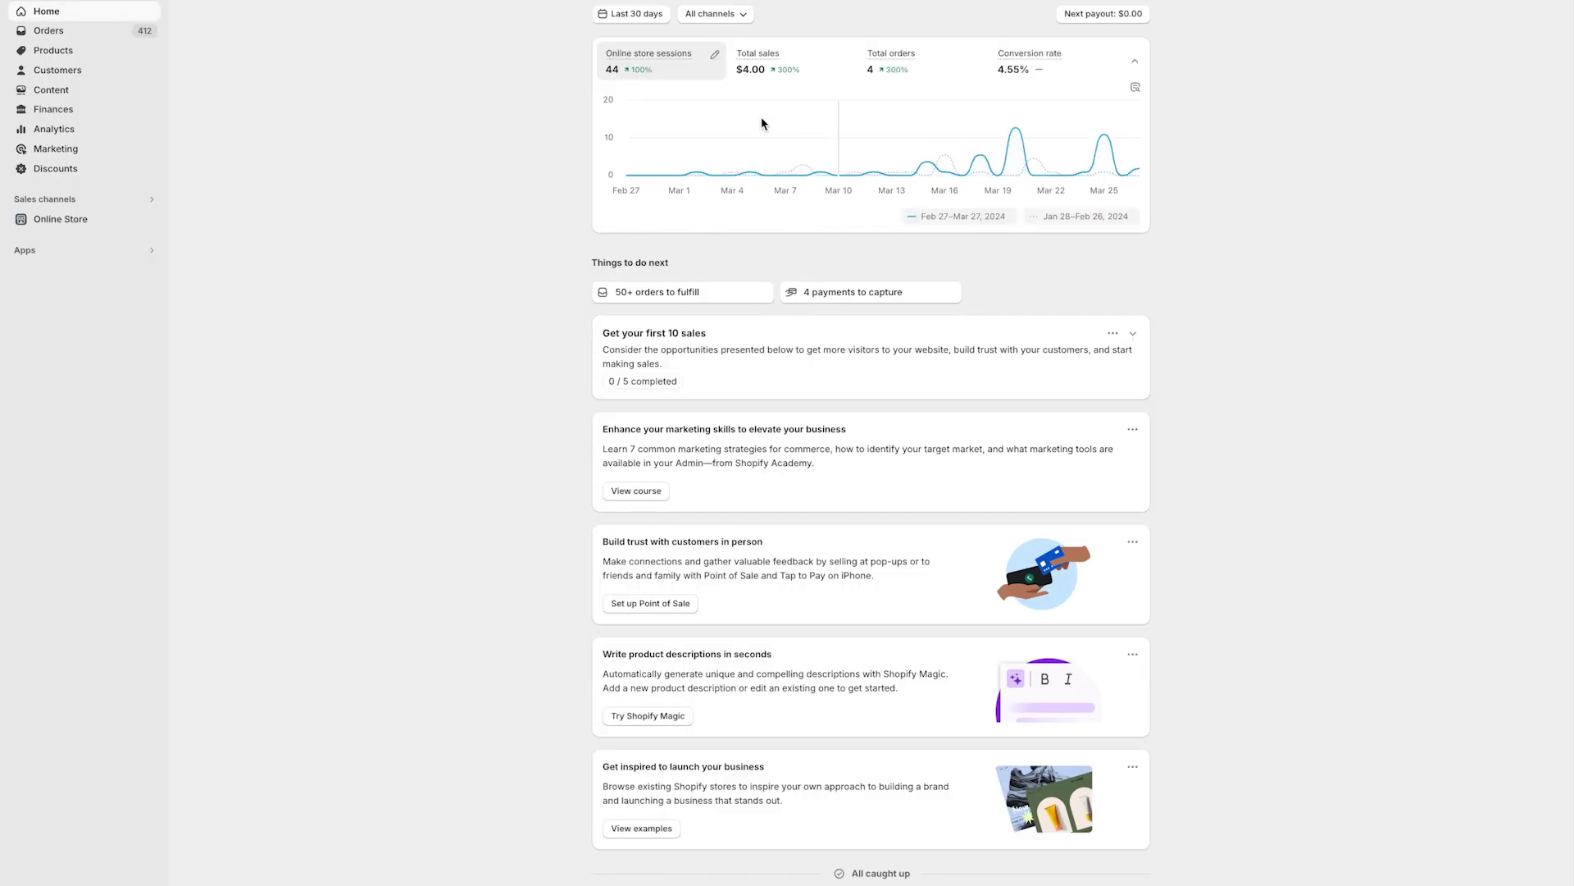
# In the Onfleet Local Delivery app, set Main Store to create only dropoff tasks.
pyautogui.click(130, 254)
pyautogui.press('Return')
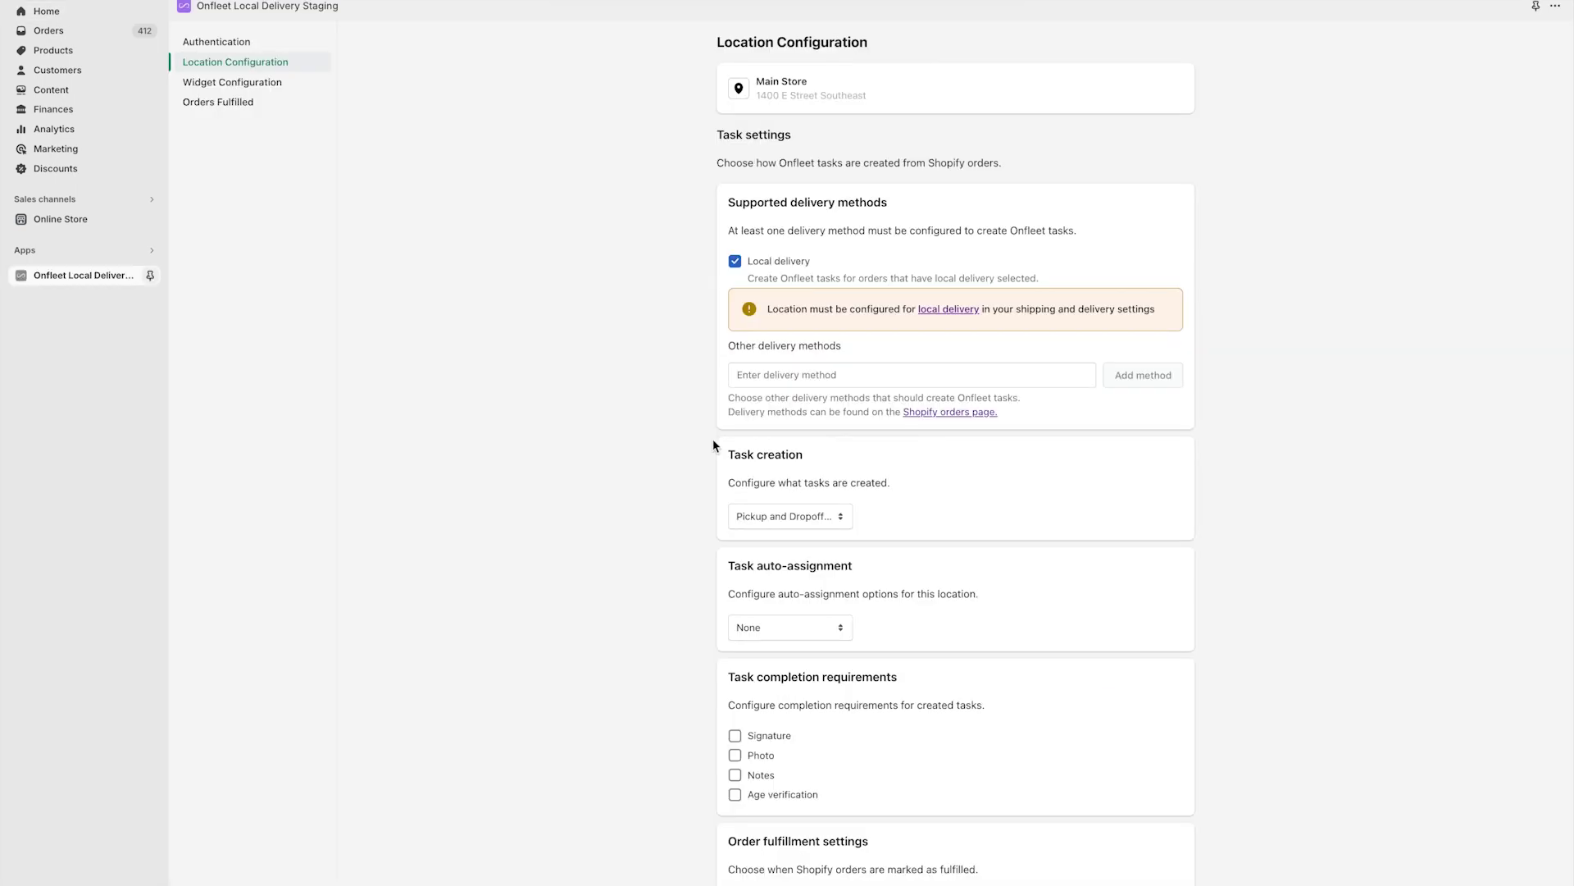
pyautogui.scroll(-1, 712, 445)
pyautogui.scroll(-1, 711, 439)
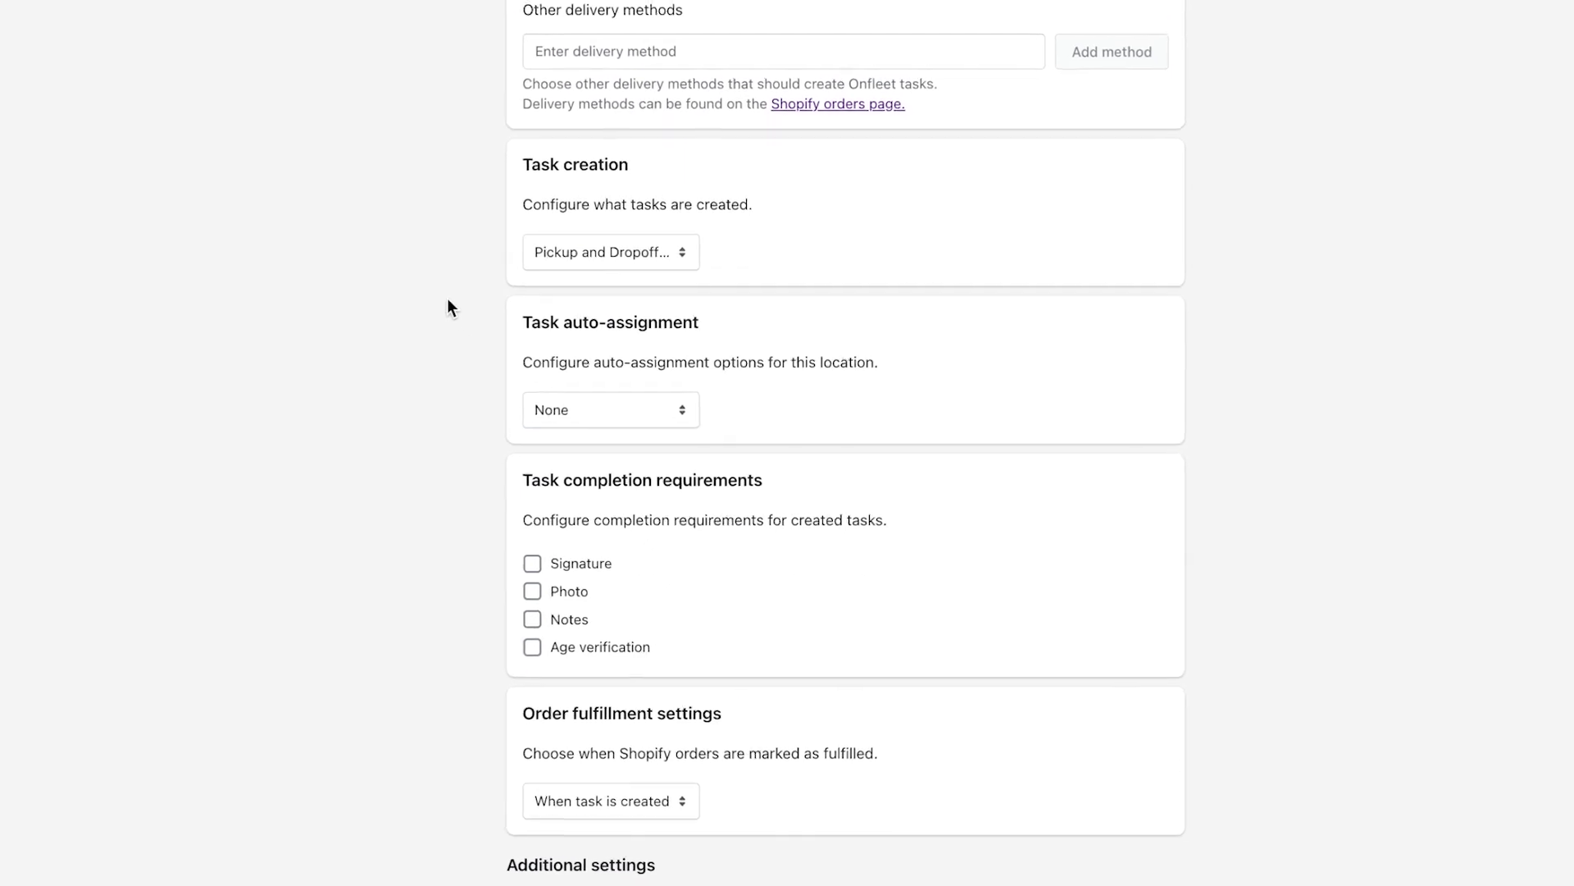
pyautogui.click(634, 244)
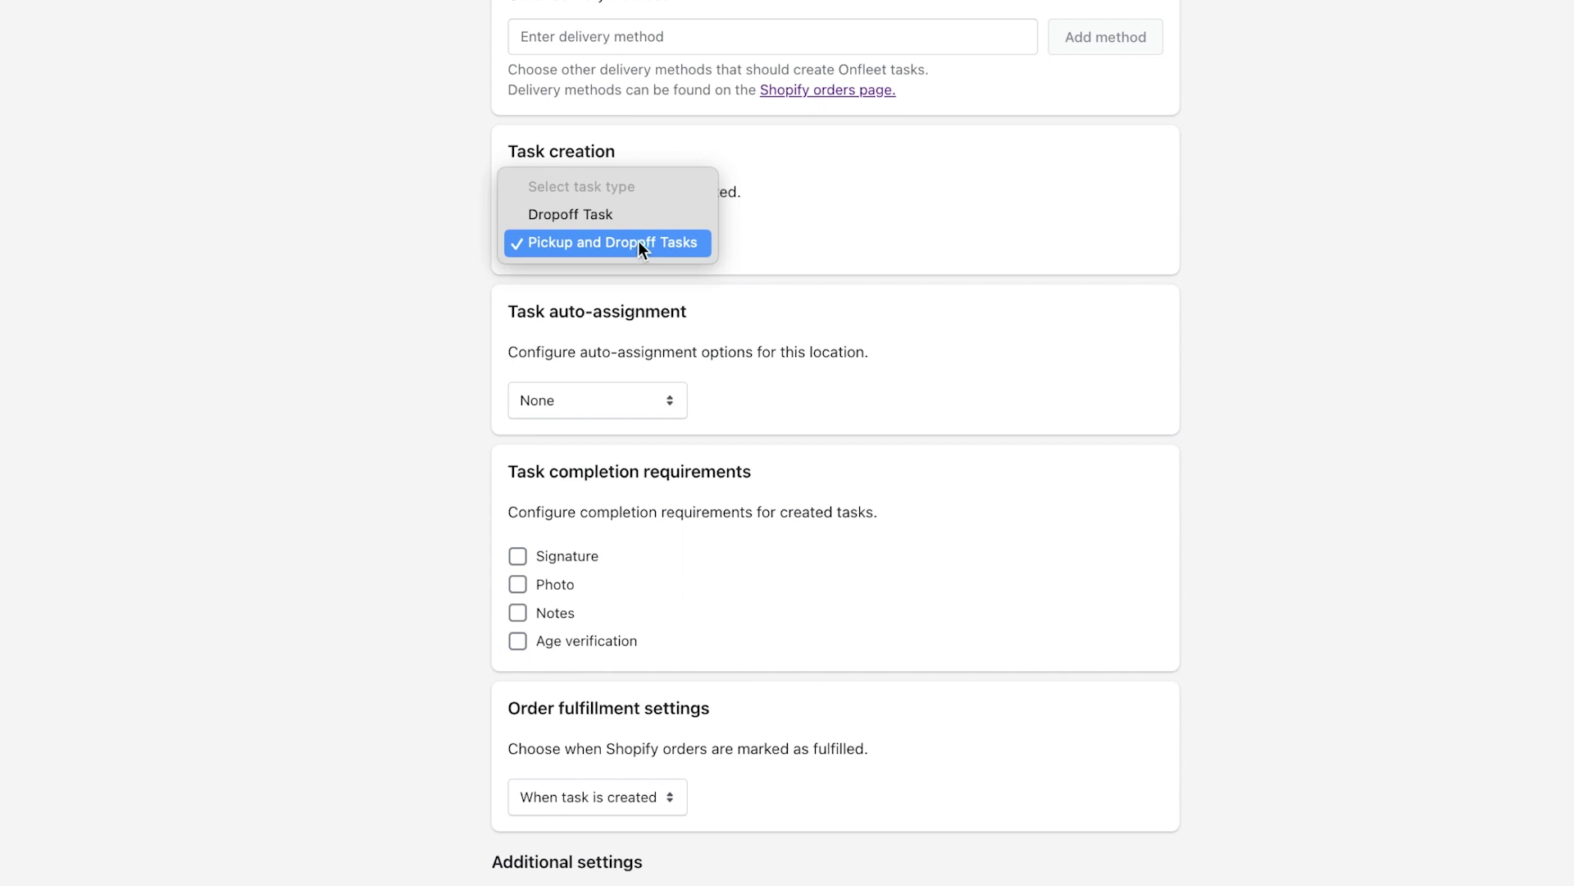
pyautogui.click(647, 223)
# Review task auto-assignment, set order fulfillment to 'When task is created', and enable checkout timeslots.
pyautogui.scroll(-2, 377, 406)
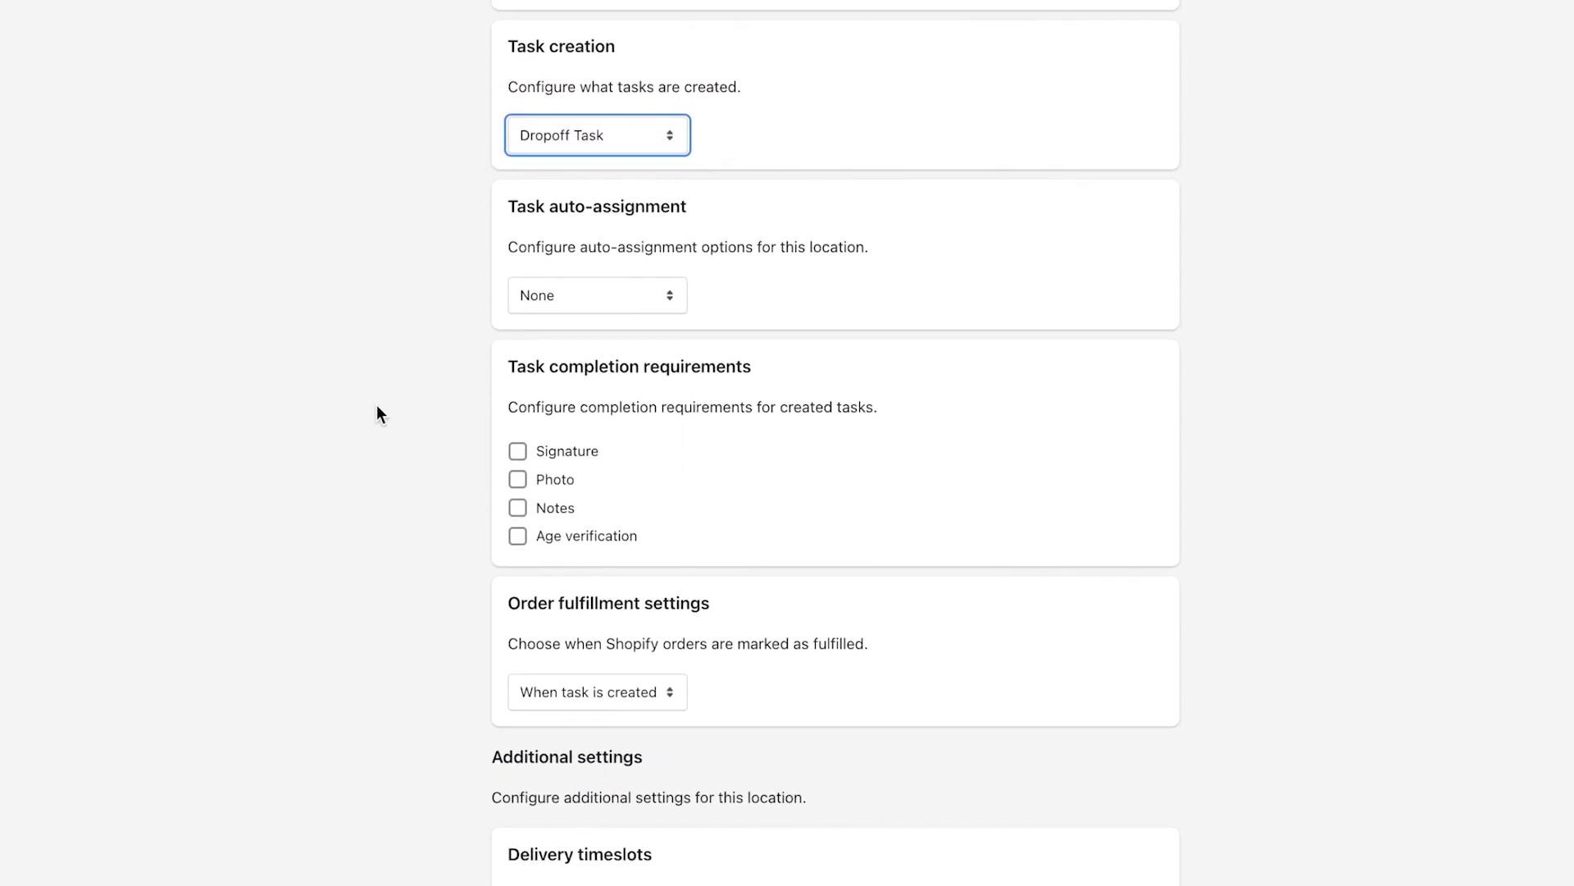
pyautogui.click(625, 298)
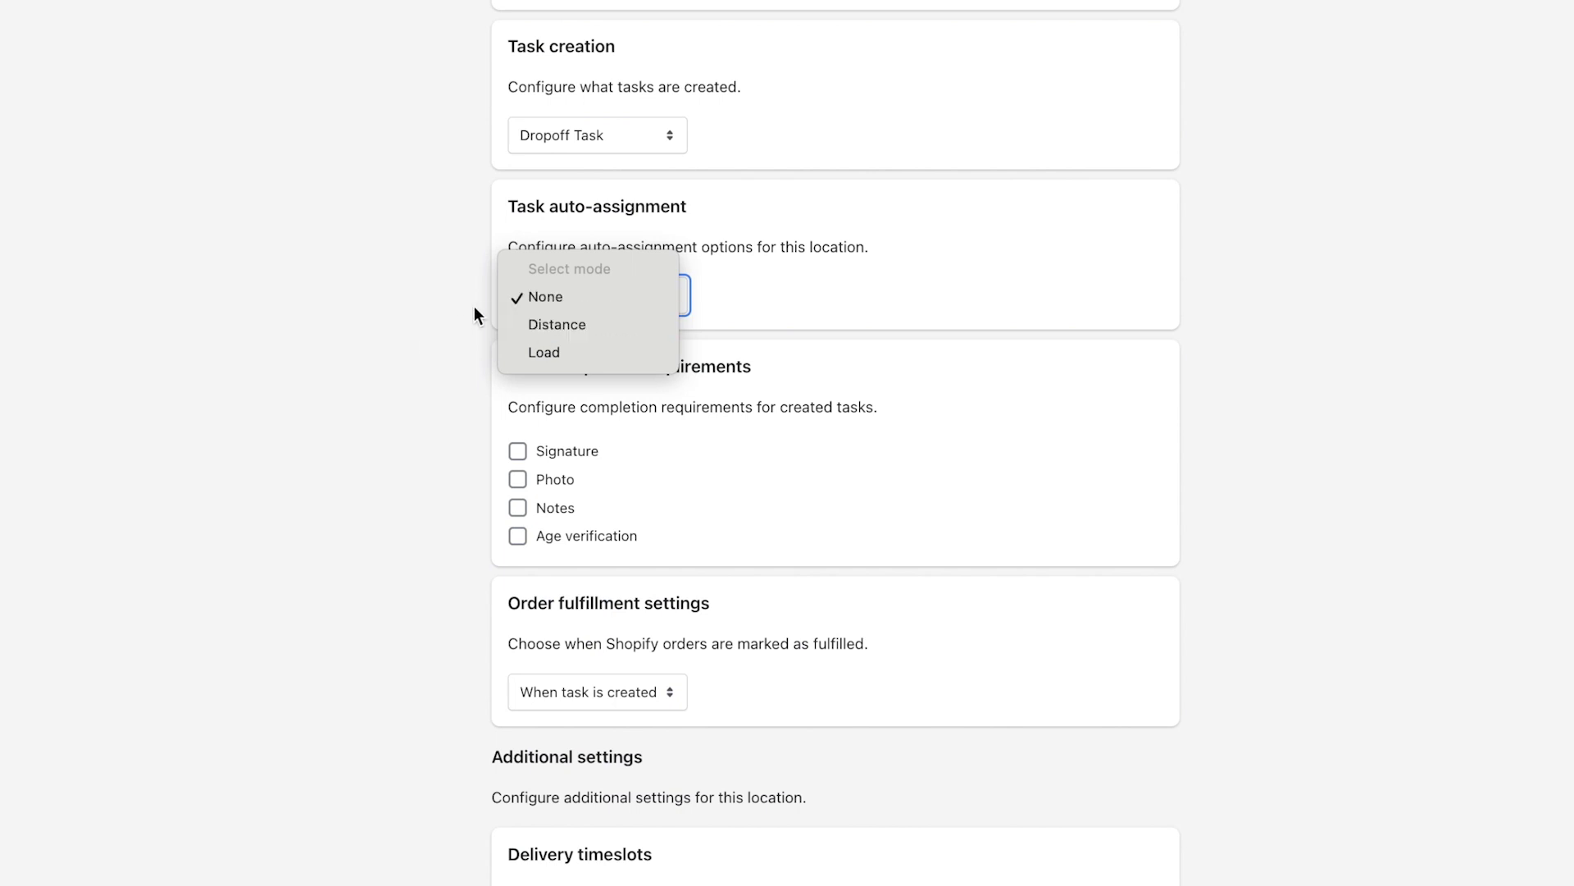
pyautogui.scroll(-1, 495, 628)
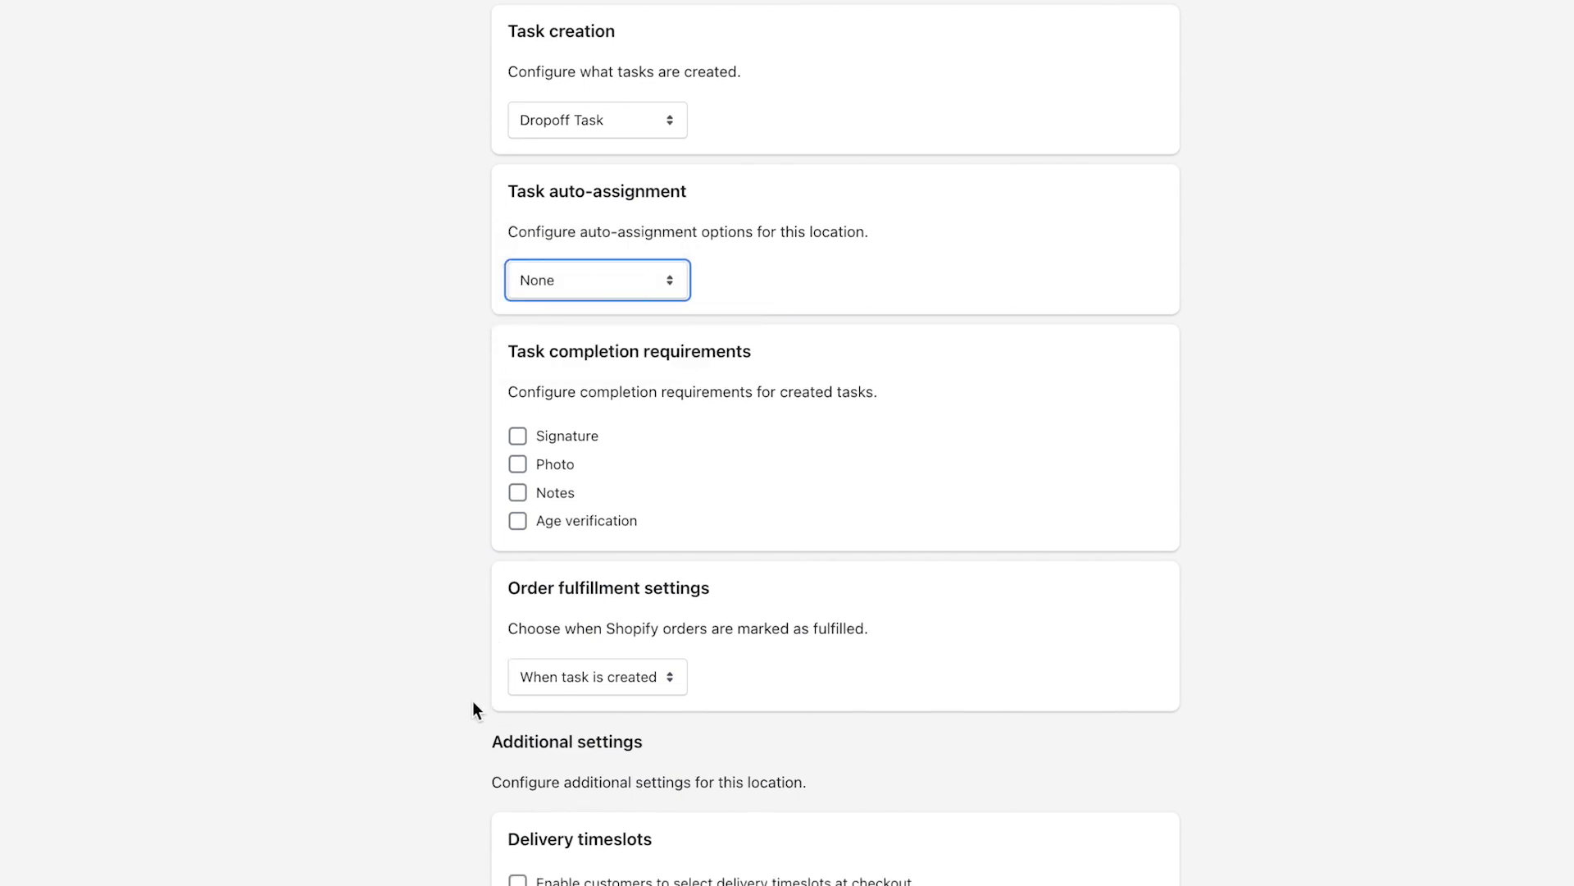
pyautogui.press('Tab')
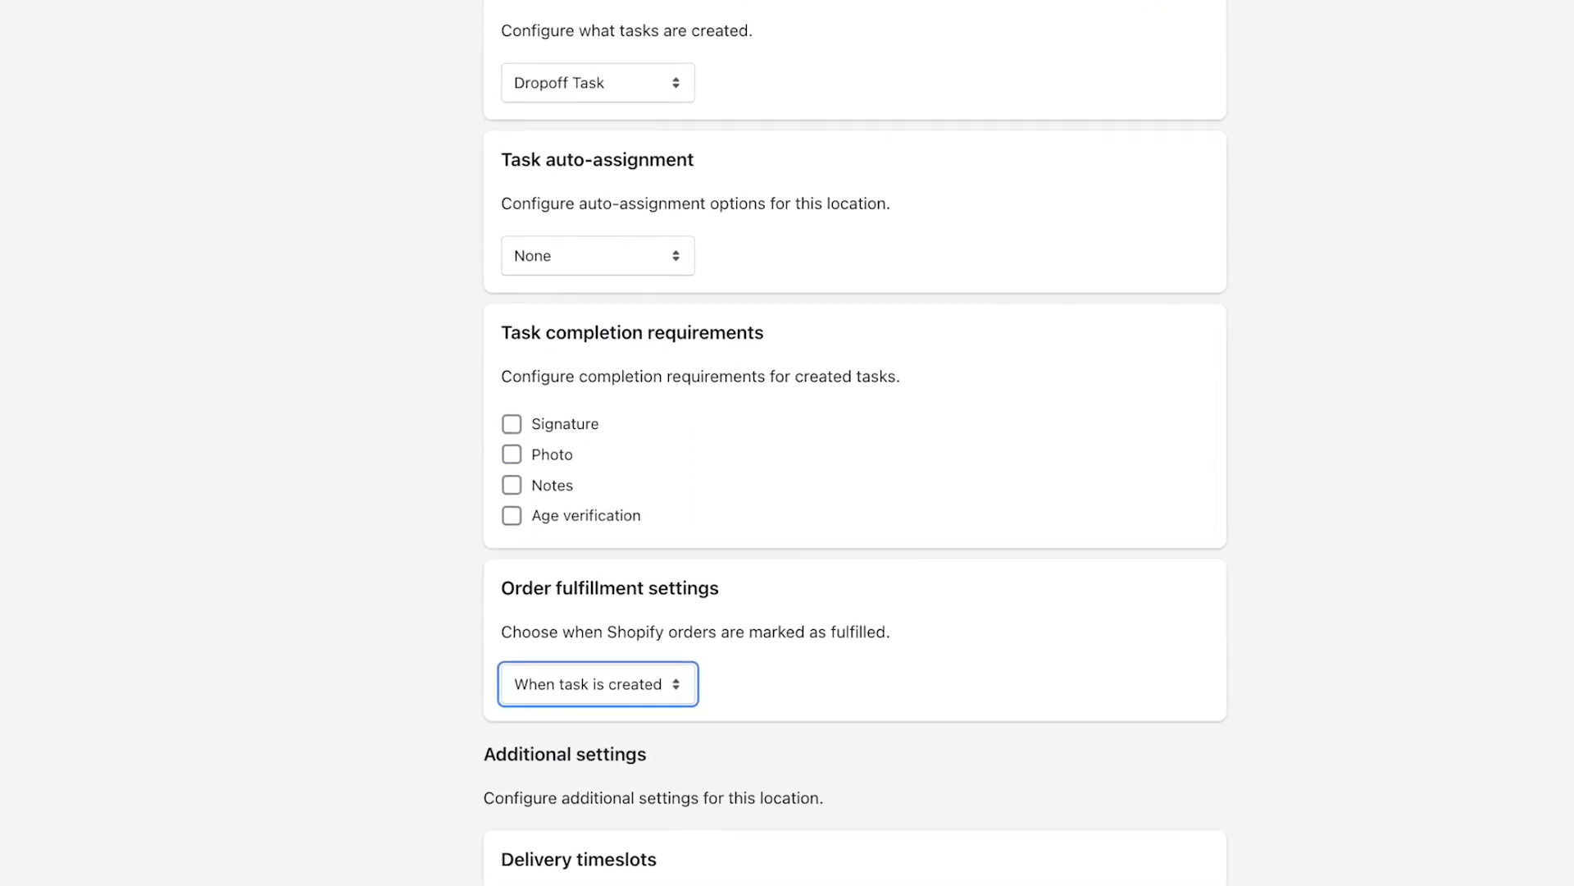
pyautogui.click(416, 879)
# Add ZIP code 20003 to Main Store's delivery area.
pyautogui.scroll(-9, 416, 879)
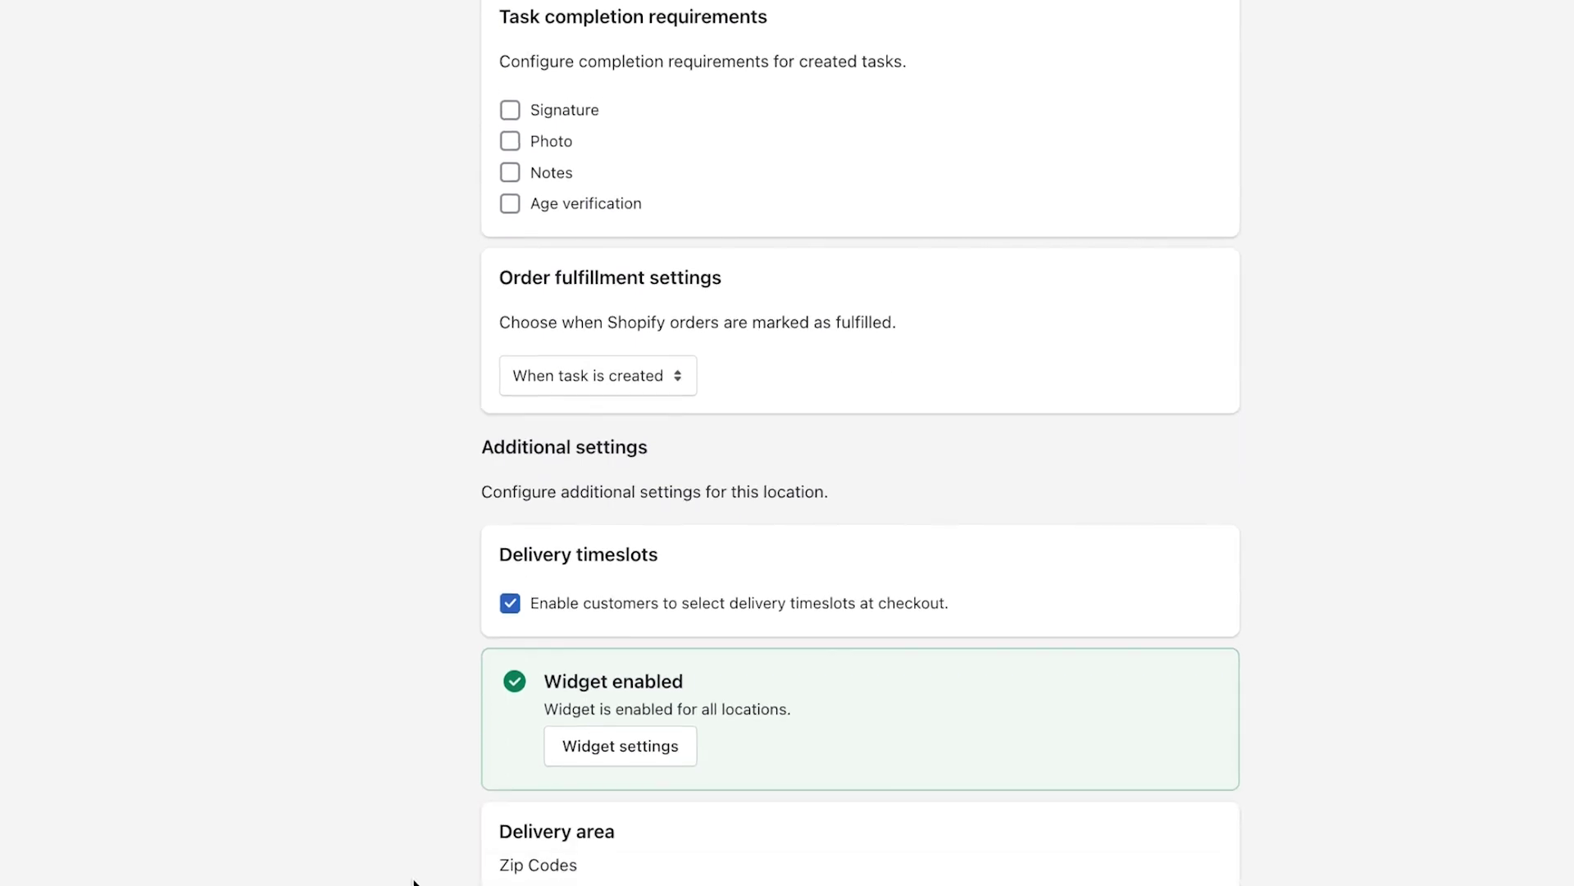
pyautogui.scroll(-5, 416, 879)
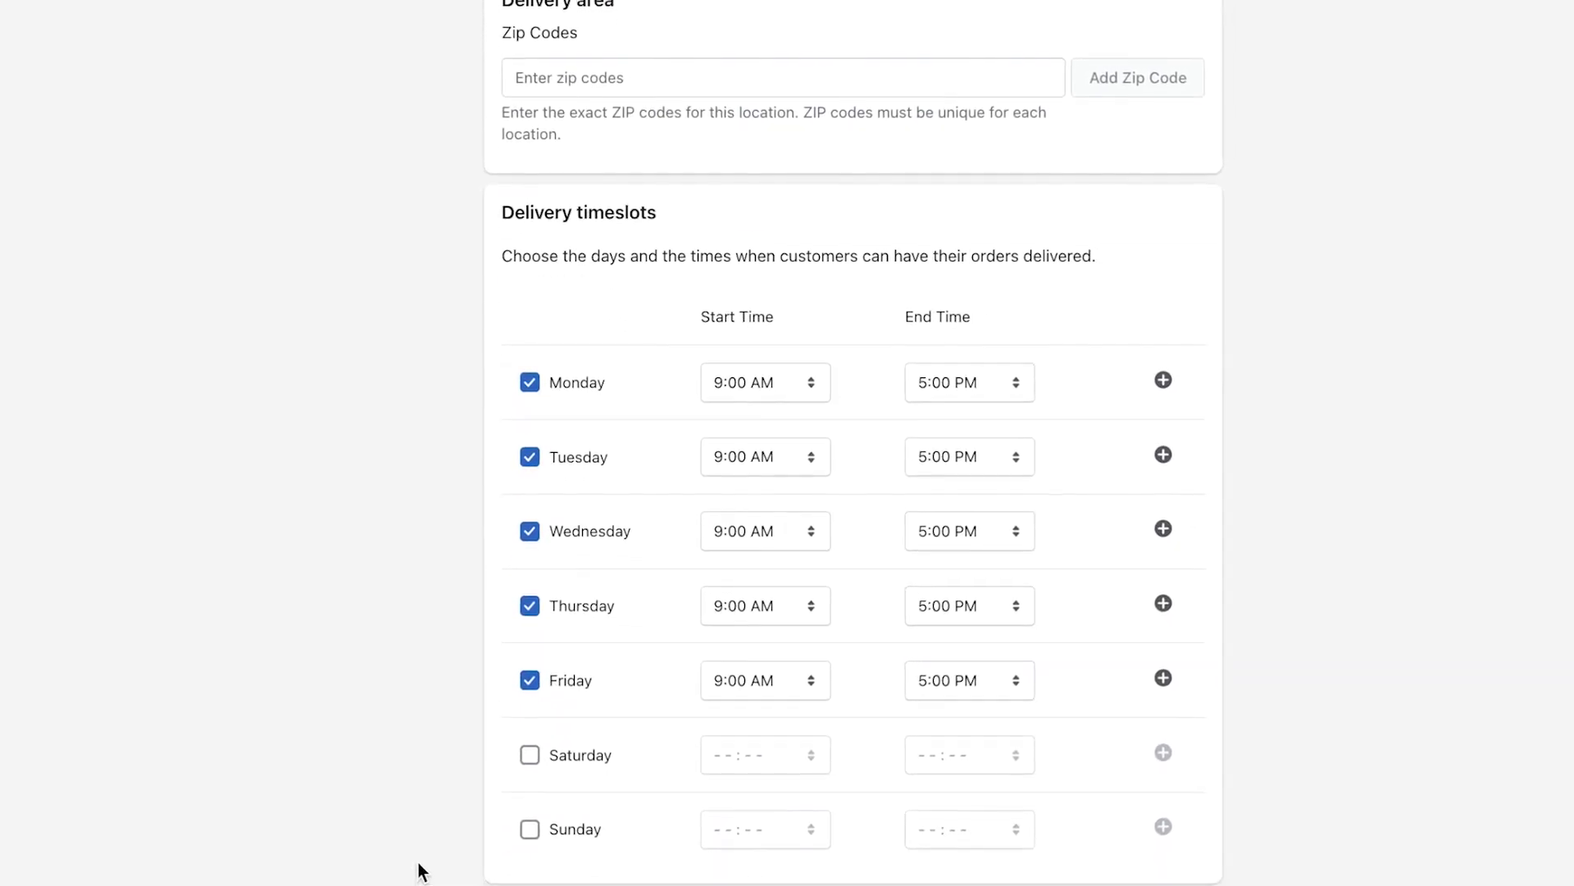
pyautogui.scroll(-1, 505, 190)
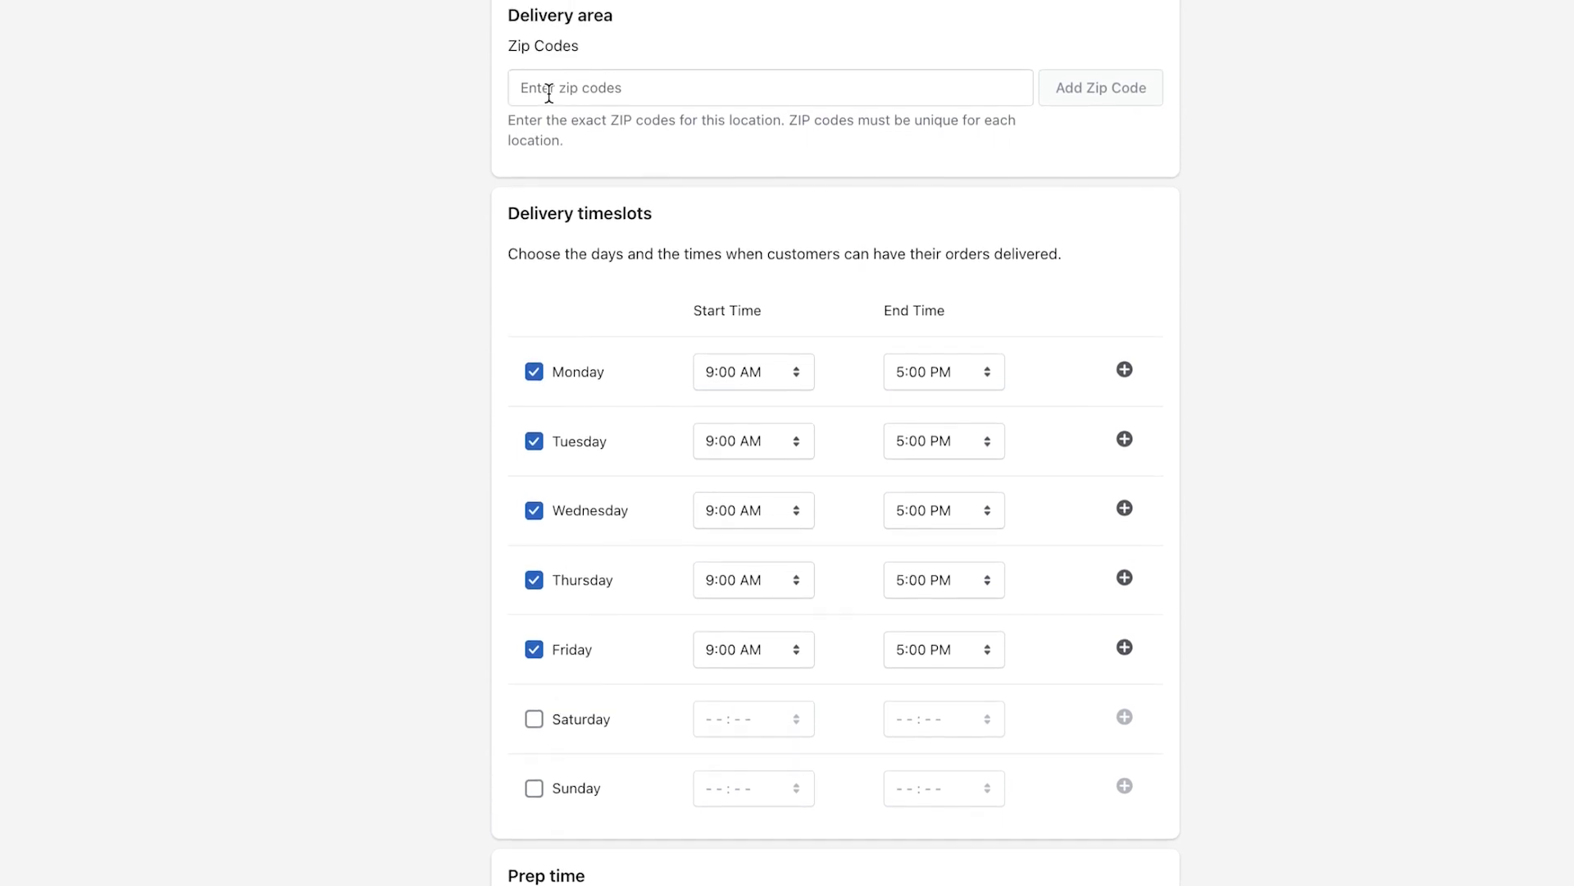
pyautogui.click(549, 42)
pyautogui.write('2')
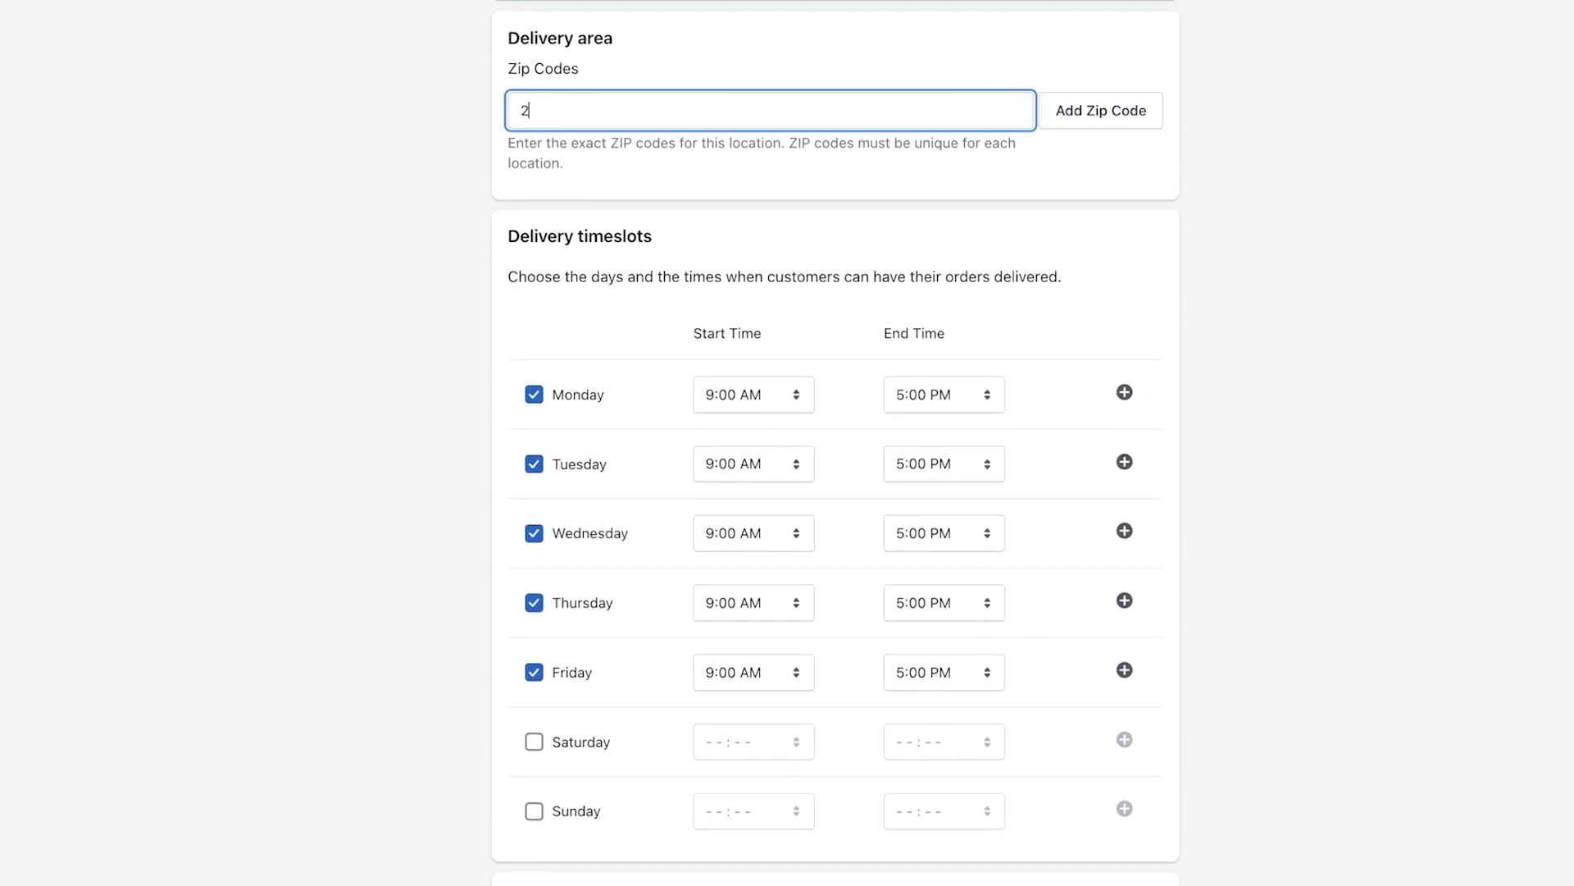
pyautogui.write('0003')
pyautogui.click(1104, 114)
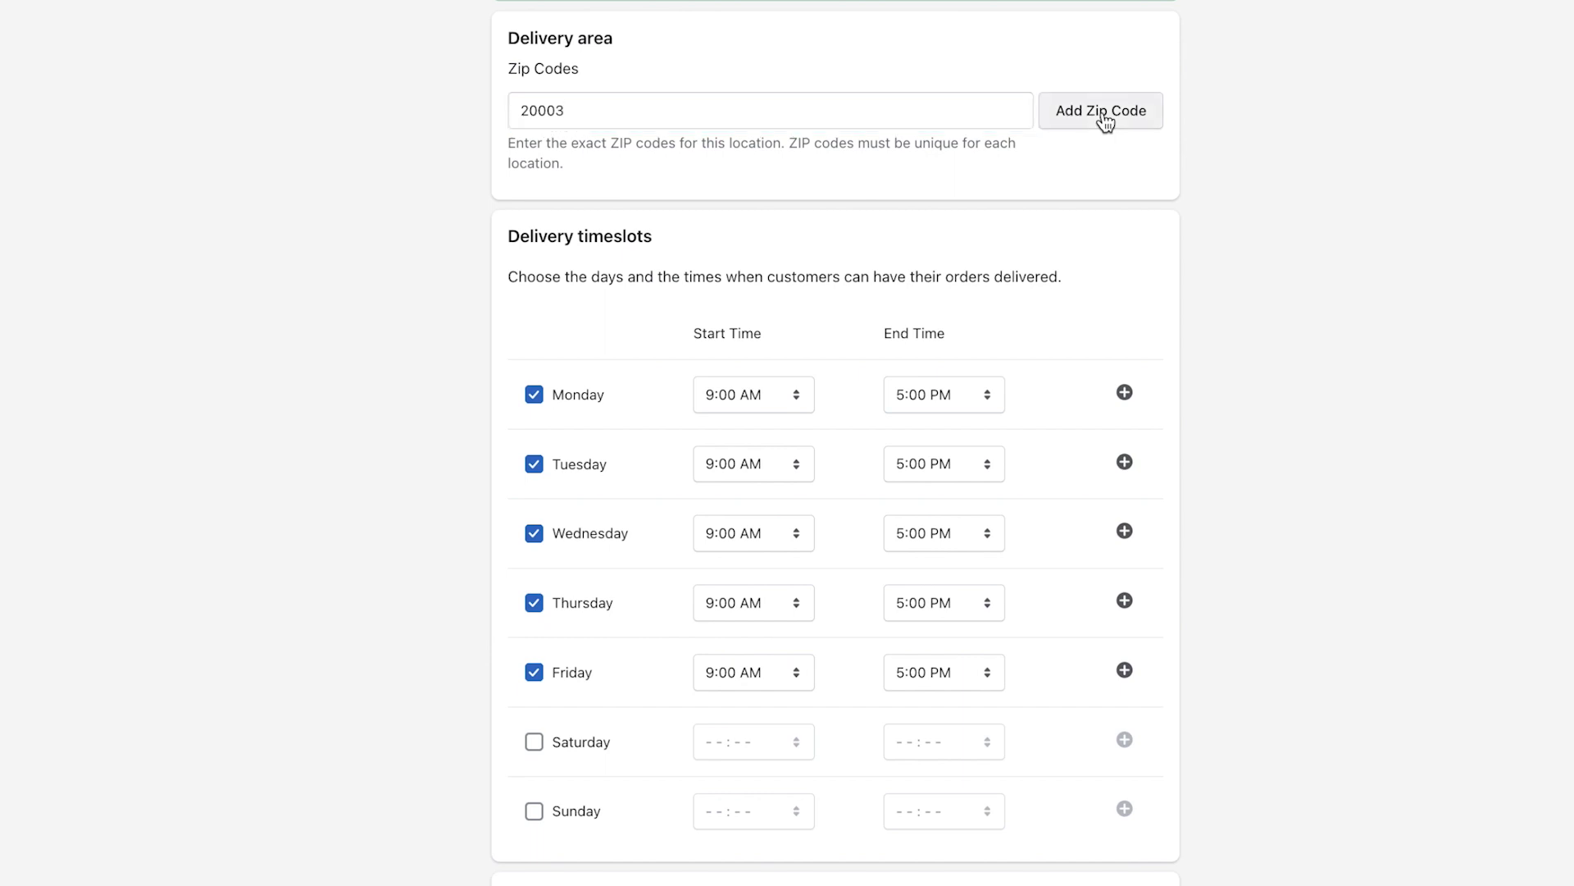
# End Friday's first slot at 11:00 AM and add 11:00 AM–12:00 PM and 12:00–1:00 PM slots.
pyautogui.scroll(-3, 490, 538)
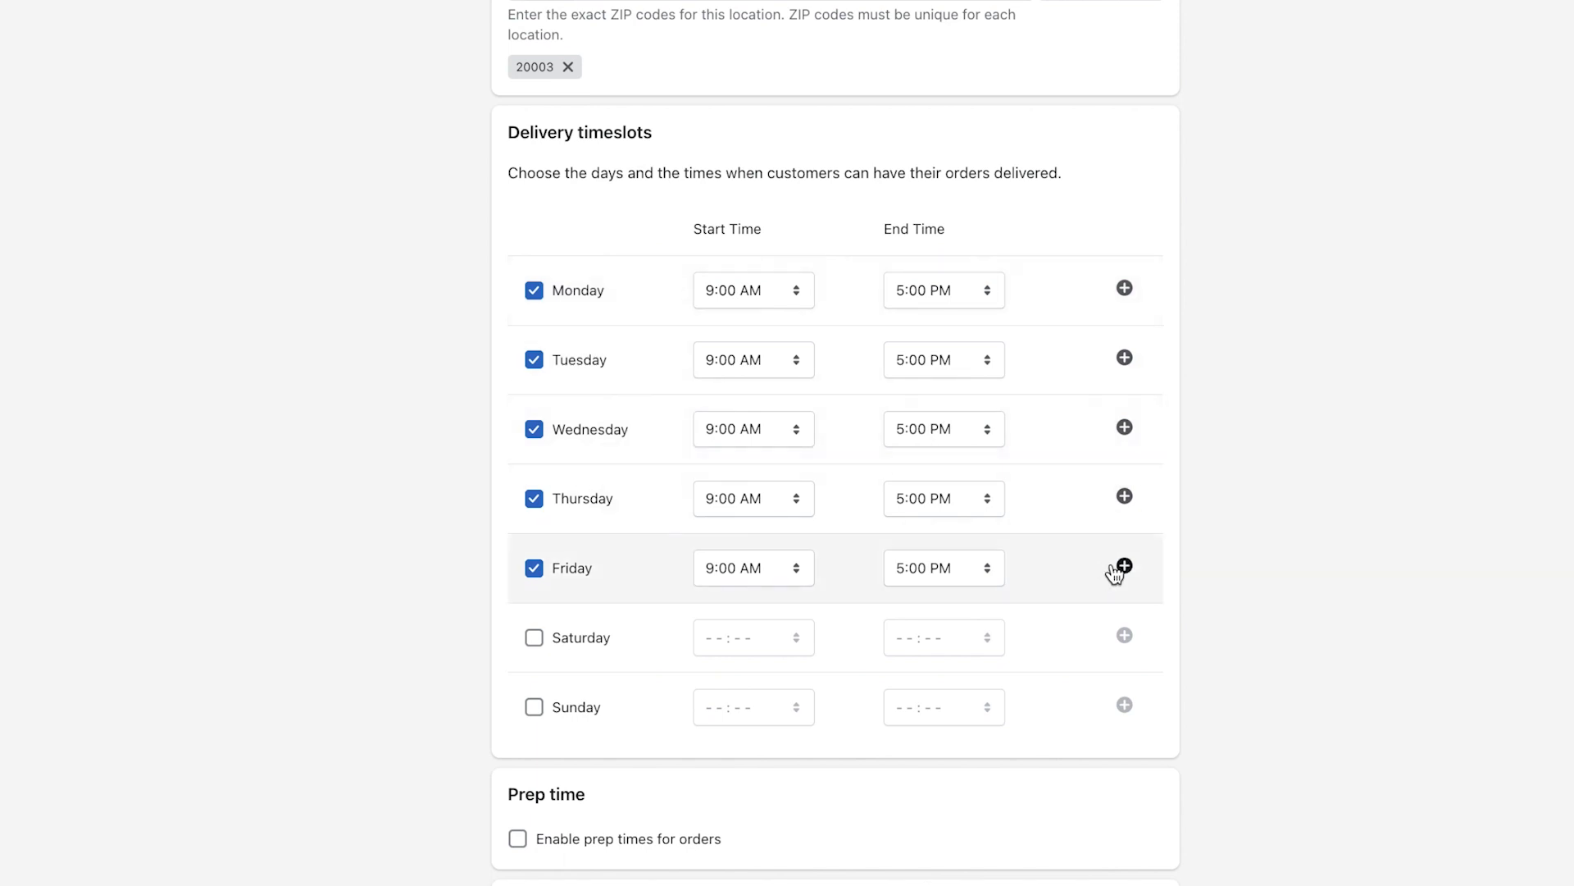
pyautogui.click(958, 567)
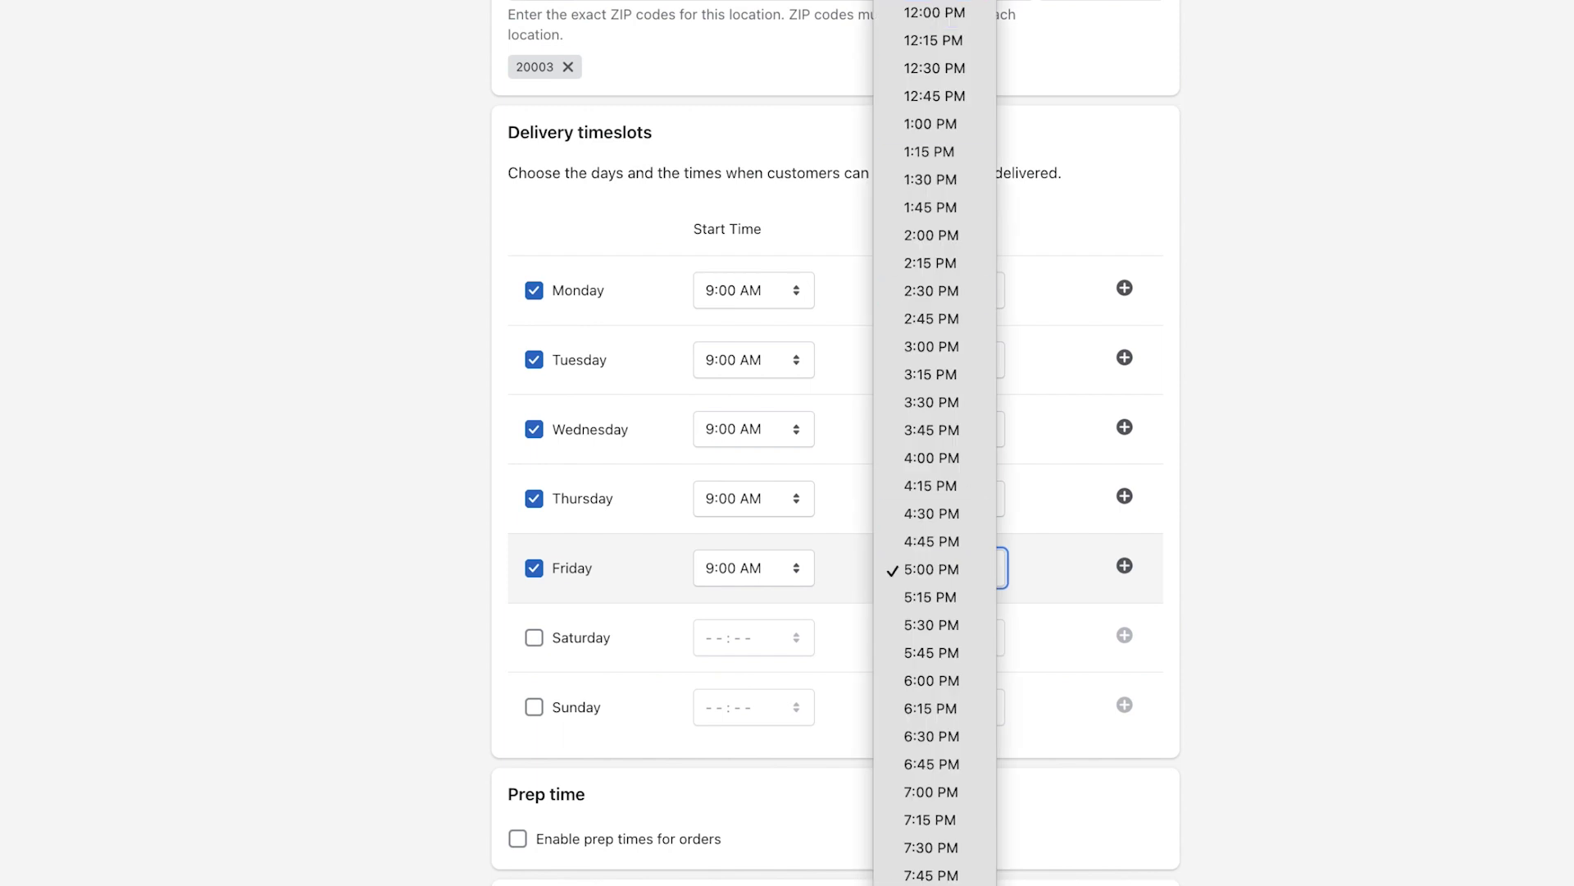
pyautogui.click(935, 12)
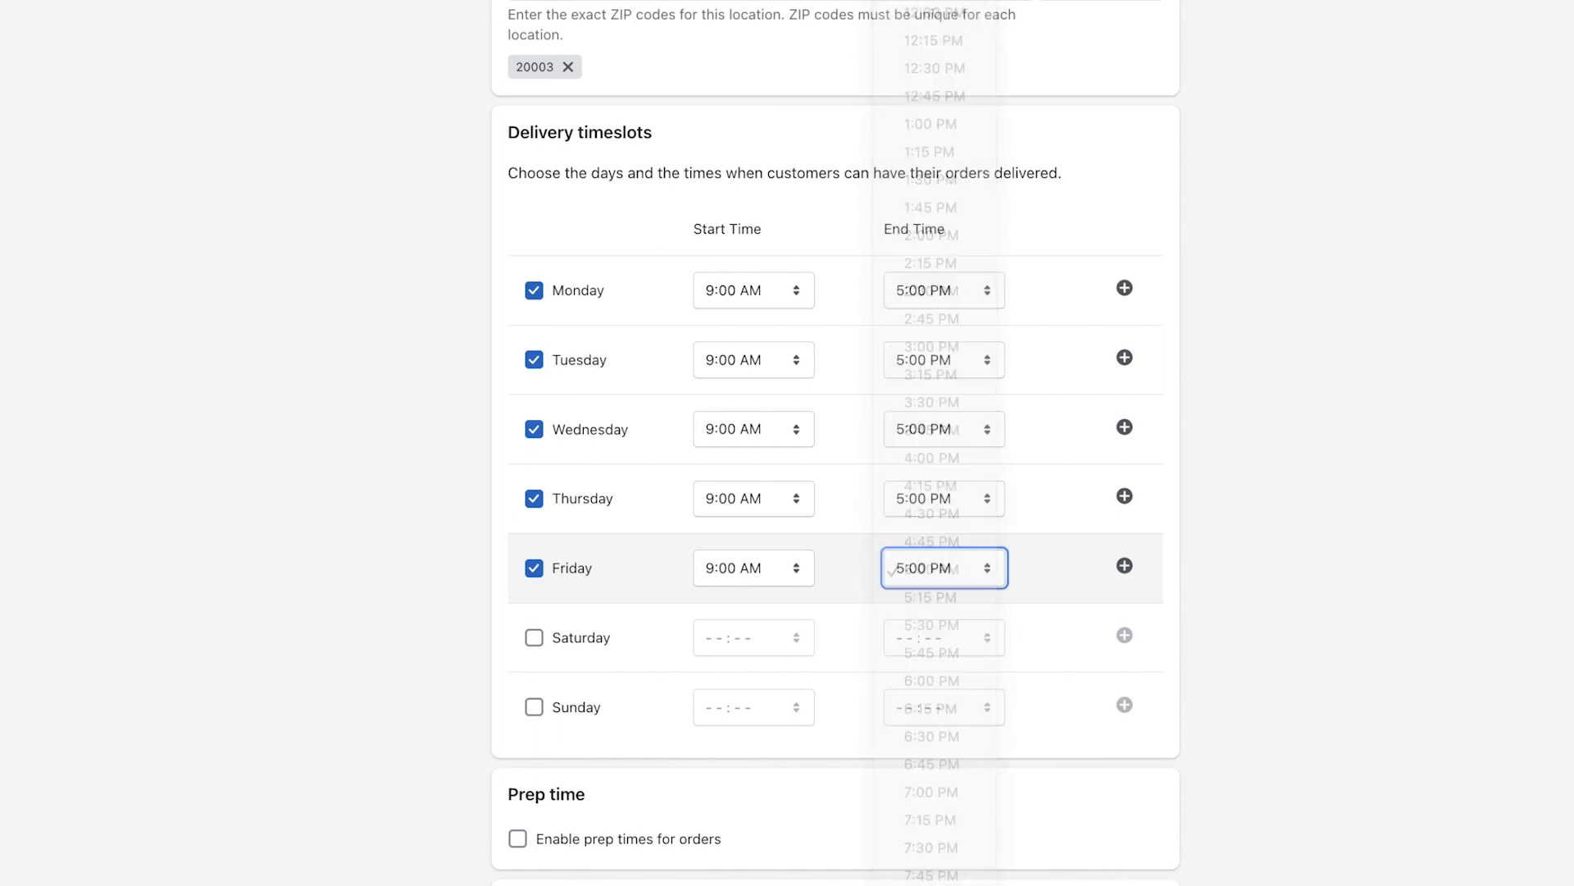
pyautogui.click(1124, 569)
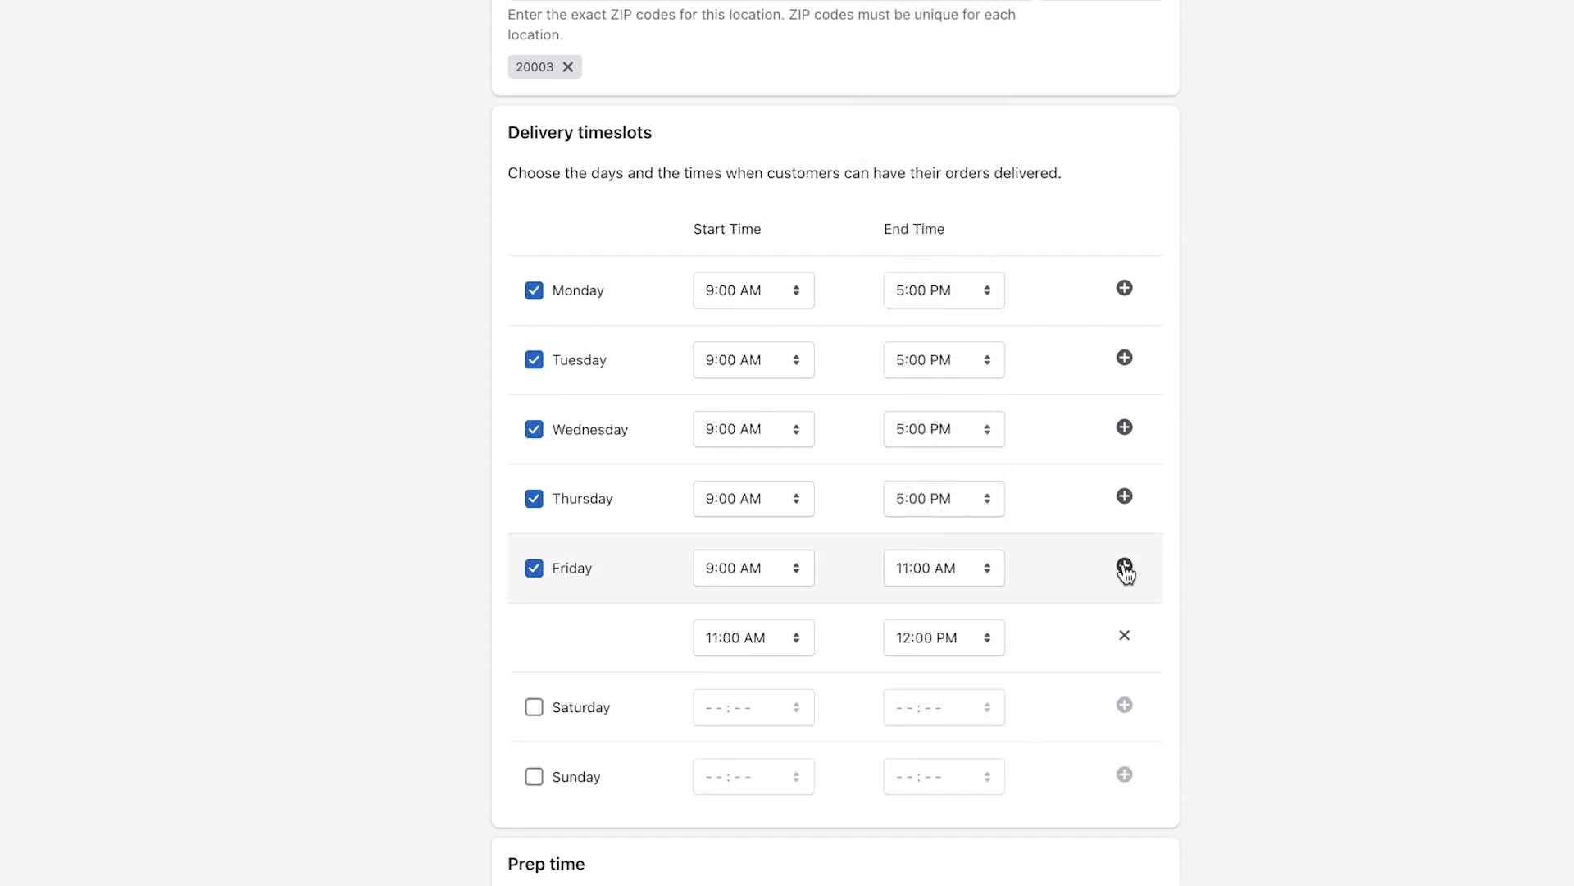
pyautogui.click(1125, 567)
pyautogui.scroll(-3, 583, 560)
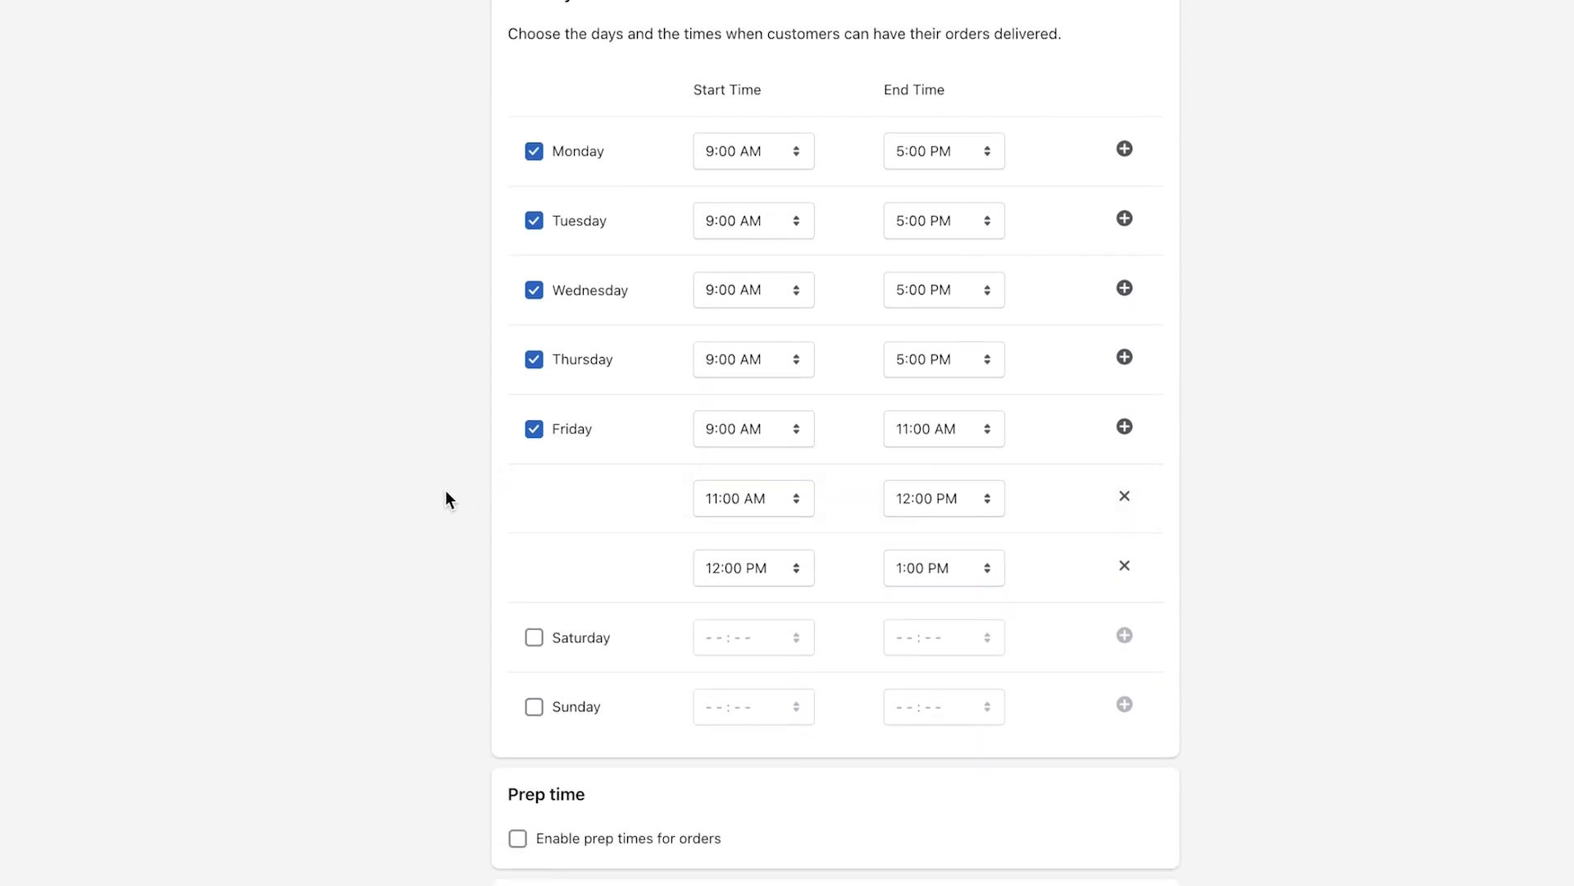
# Enable prep times for orders, keeping Hours as the prep-time unit.
pyautogui.click(533, 837)
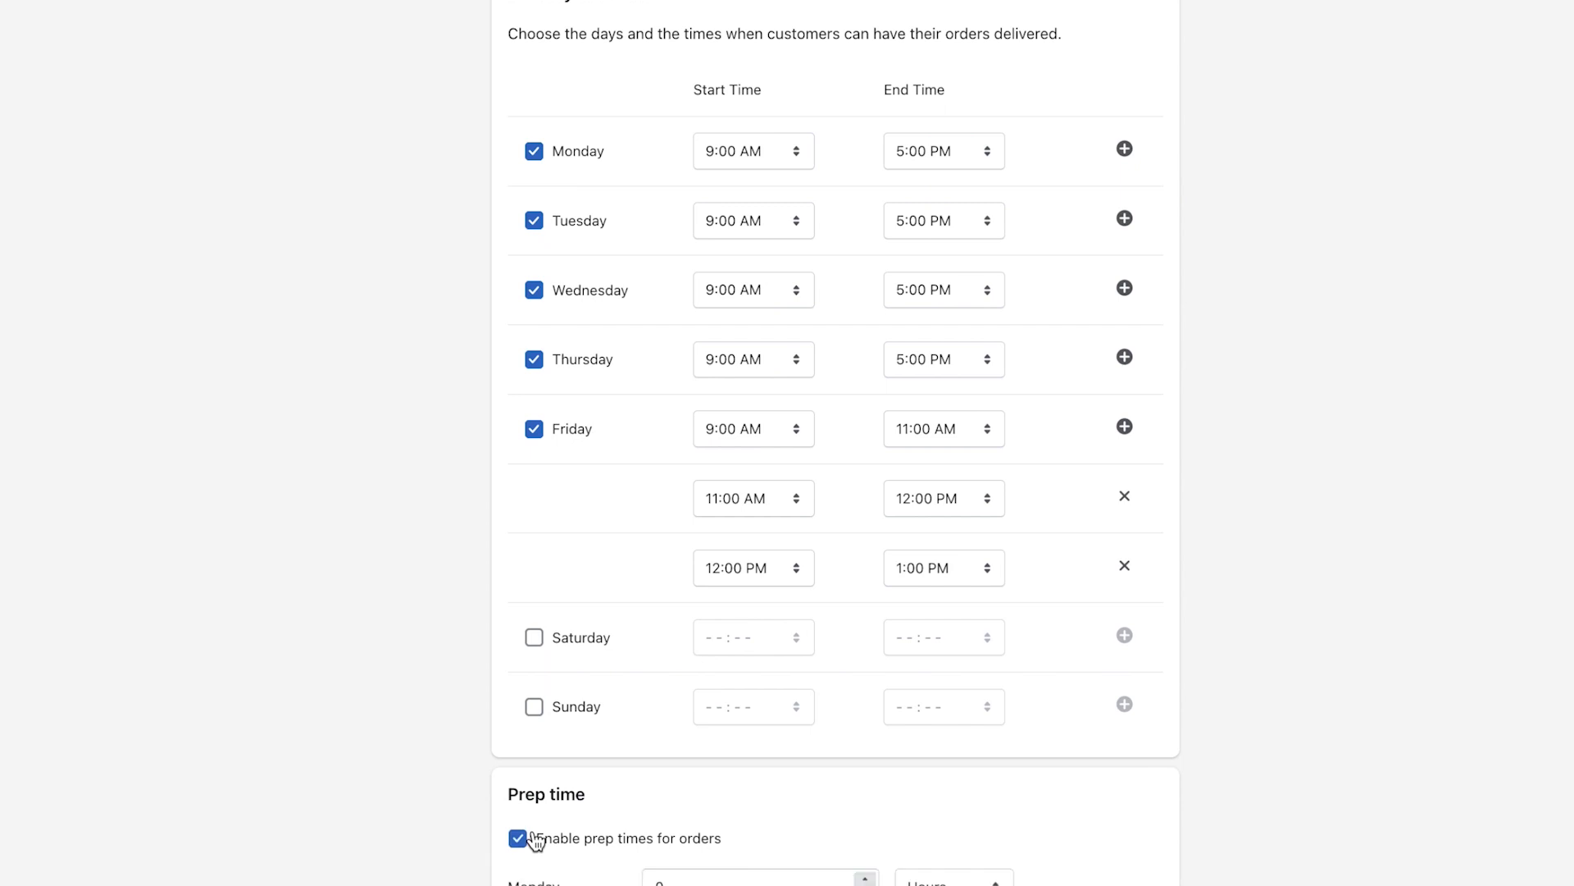
pyautogui.scroll(-2, 533, 837)
pyautogui.scroll(-1, 428, 799)
pyautogui.scroll(-2, 427, 797)
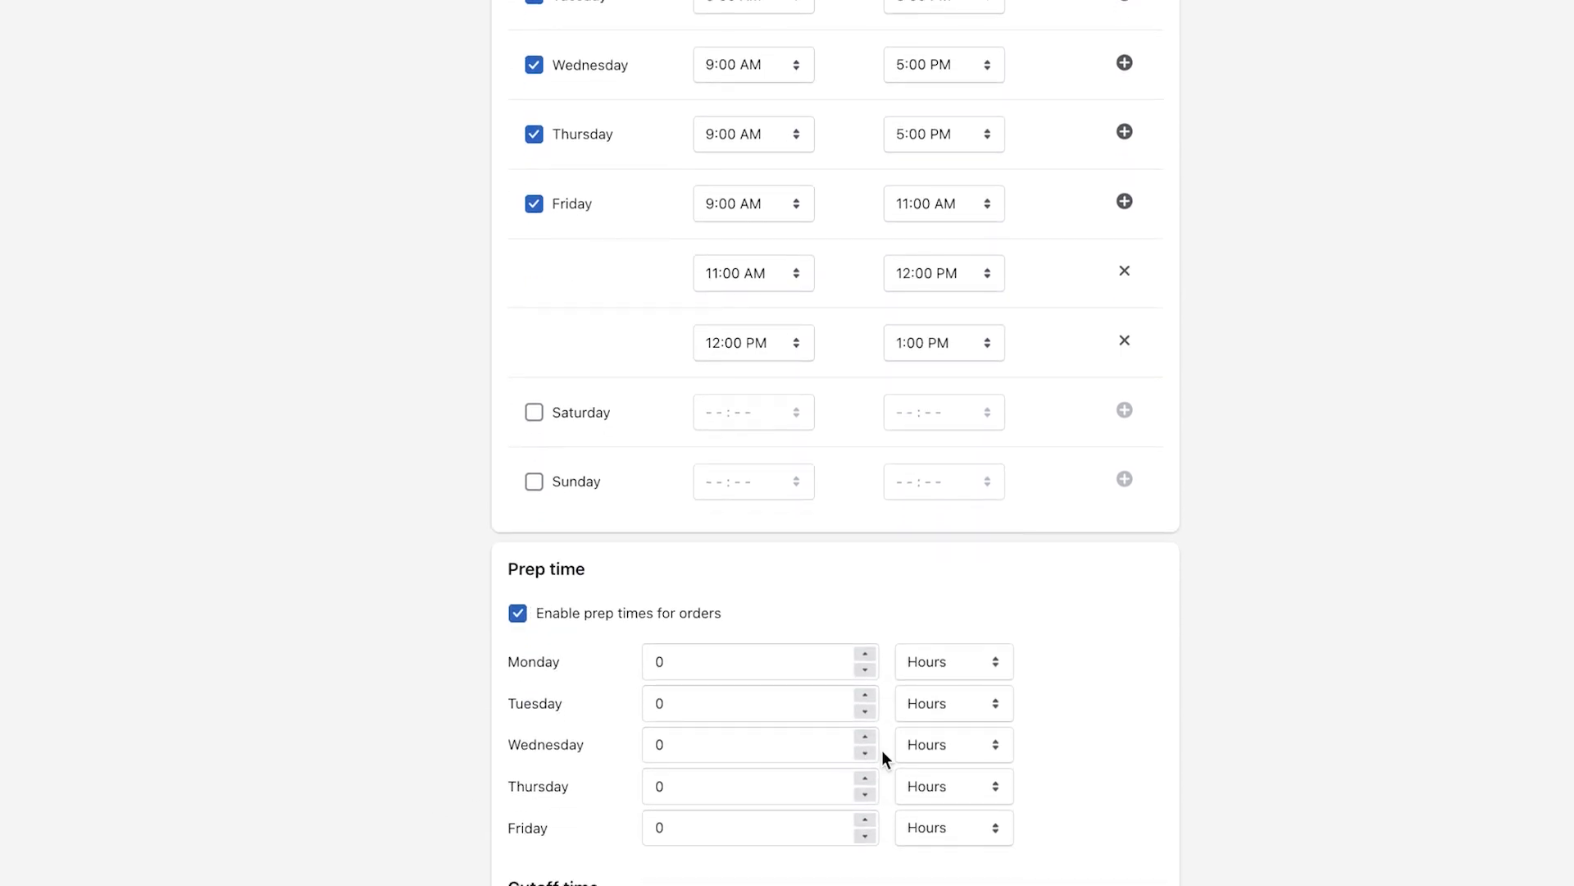
pyautogui.scroll(-1, 882, 749)
pyautogui.click(994, 631)
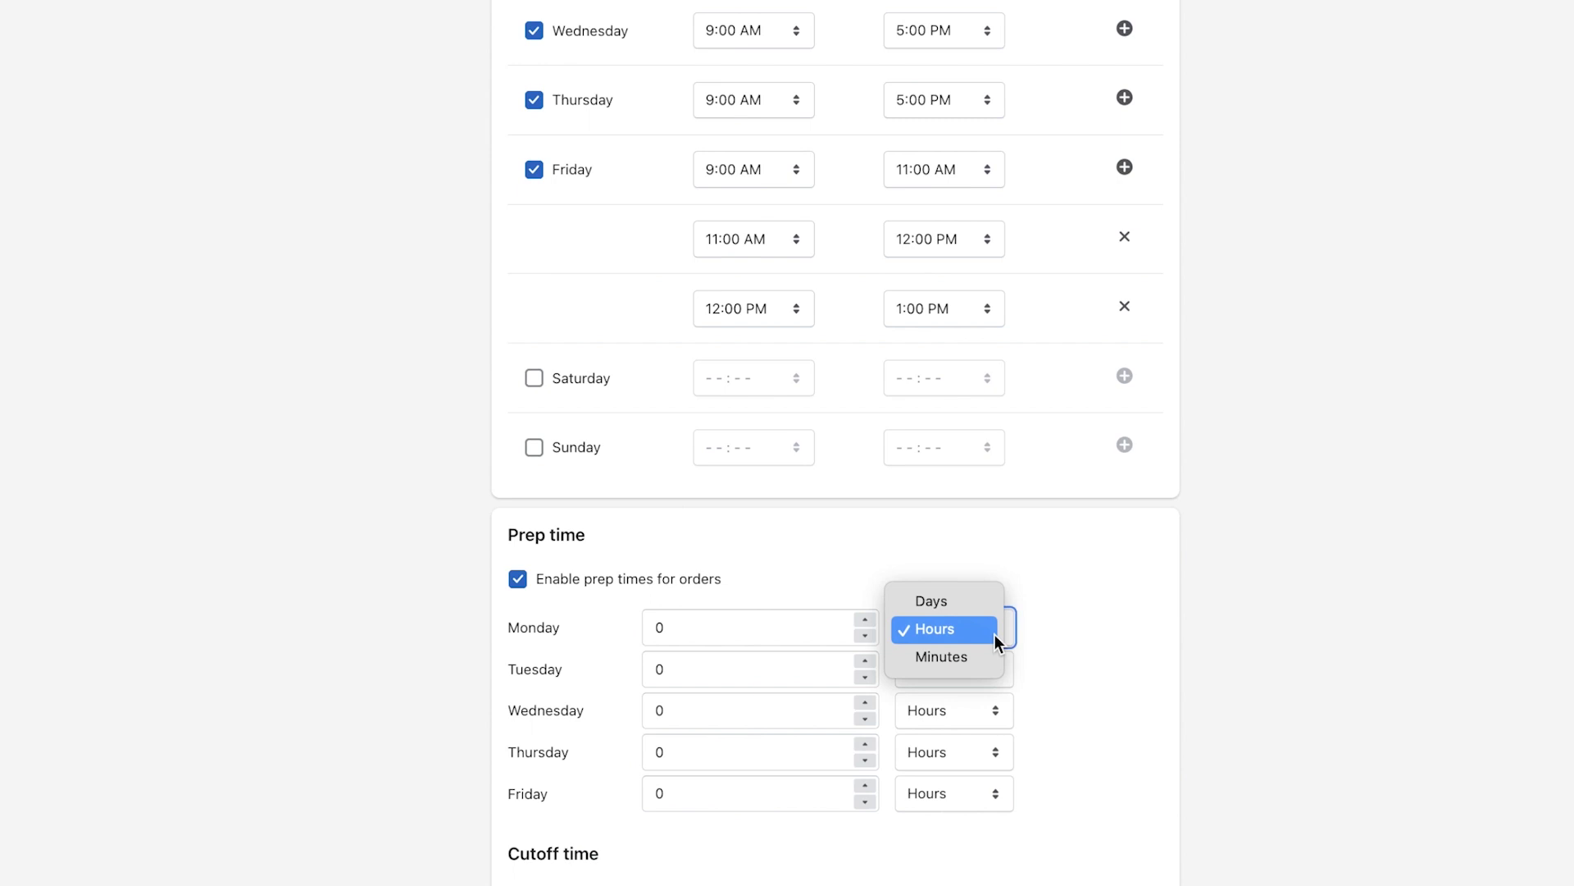
pyautogui.click(995, 635)
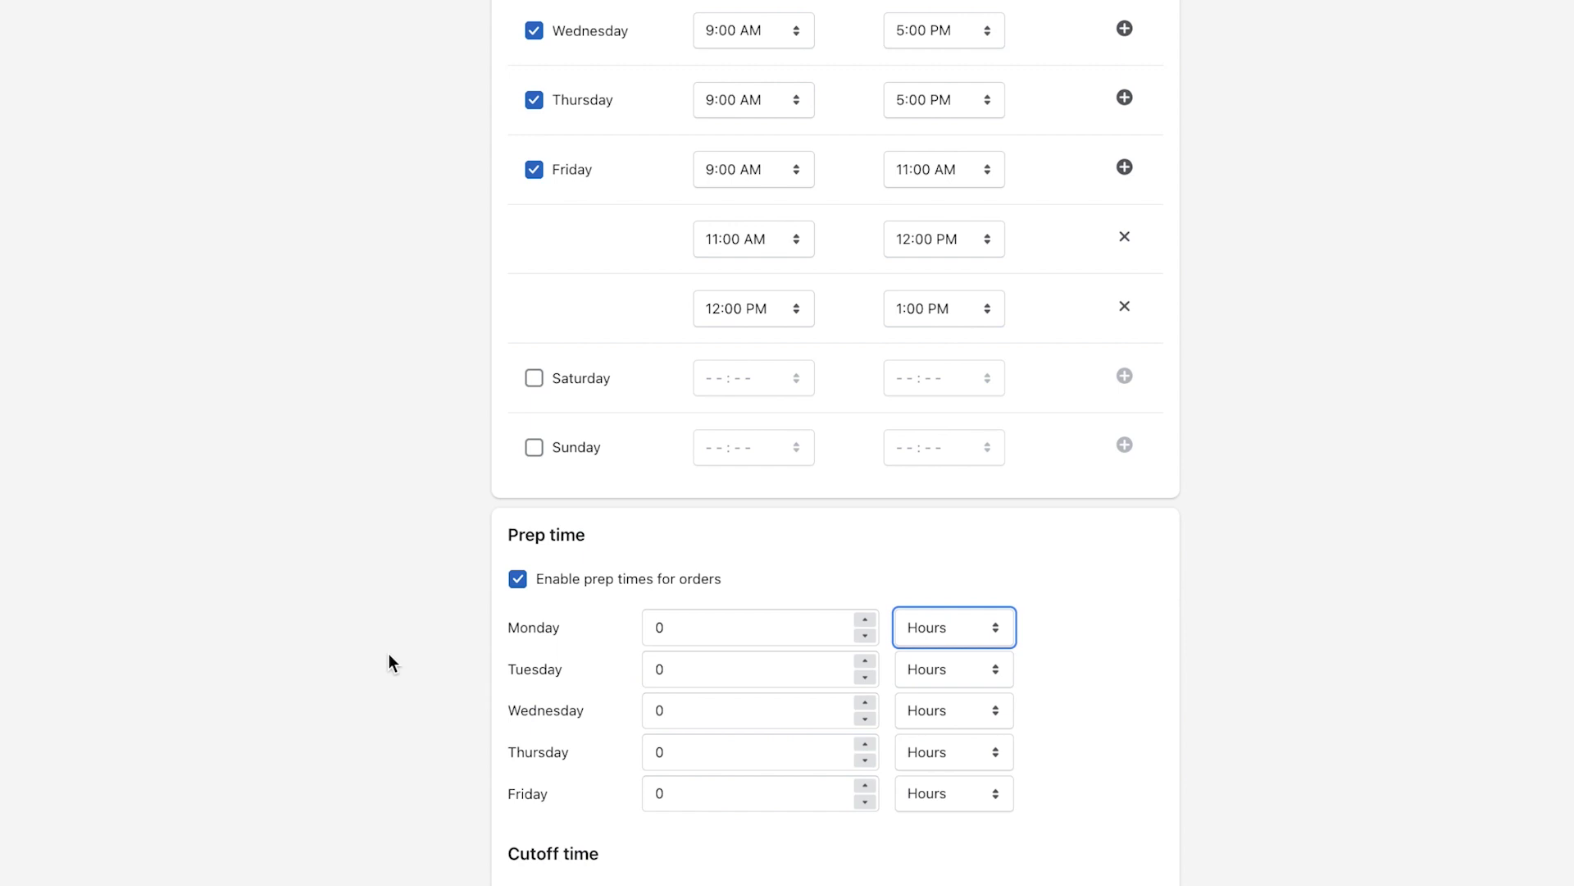
# Leave the order cutoff time off and finish configuring Main Store.
pyautogui.scroll(-1, 518, 828)
pyautogui.click(517, 838)
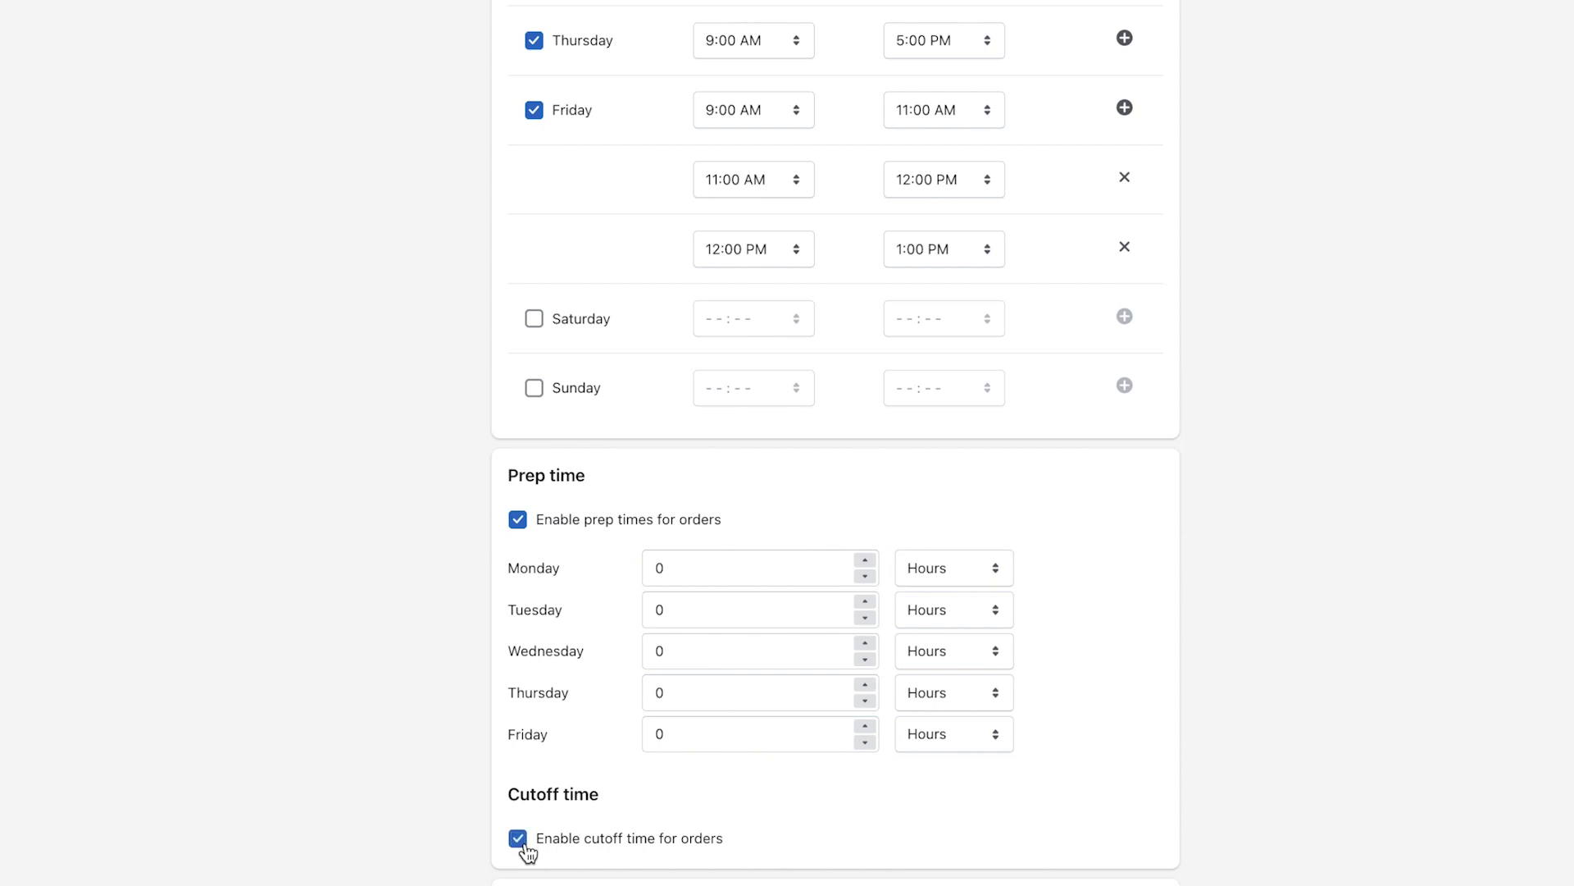
pyautogui.scroll(-2, 527, 852)
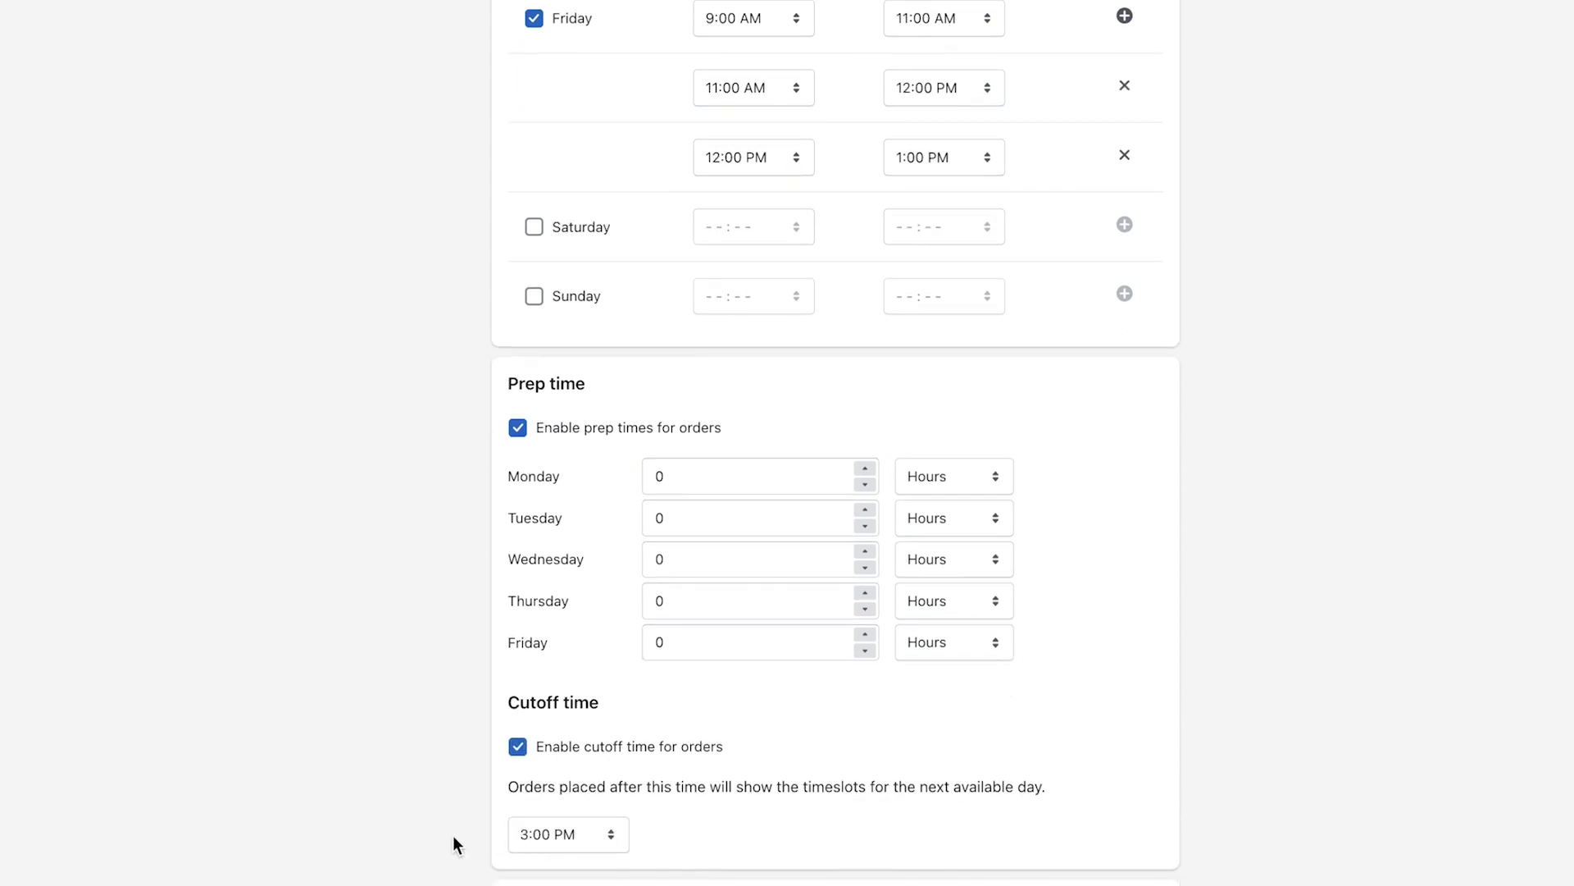
pyautogui.click(517, 761)
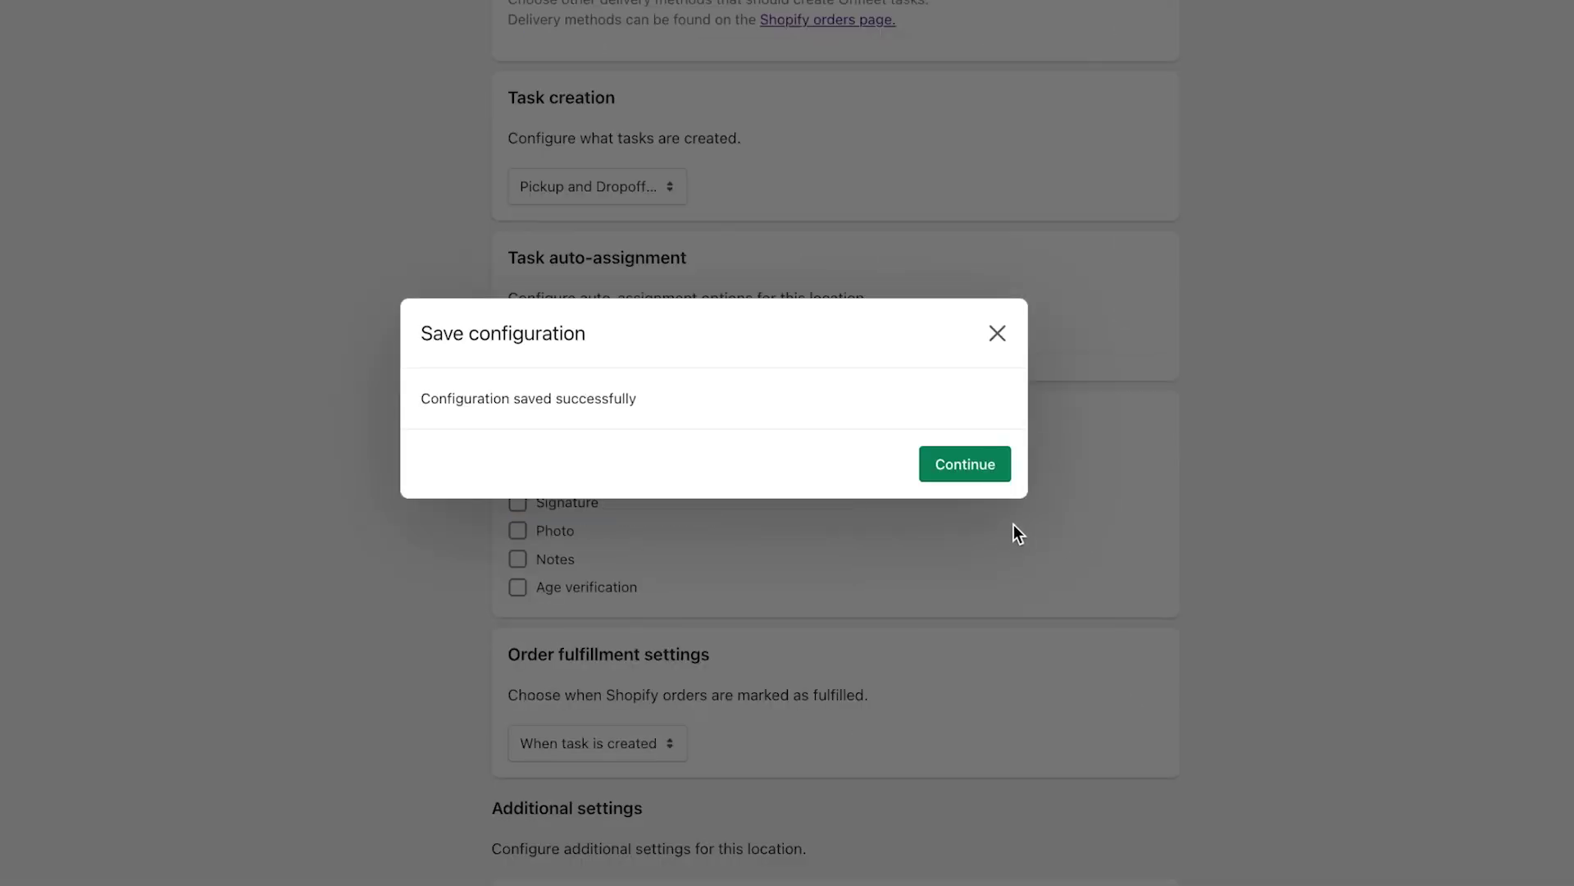
pyautogui.click(980, 474)
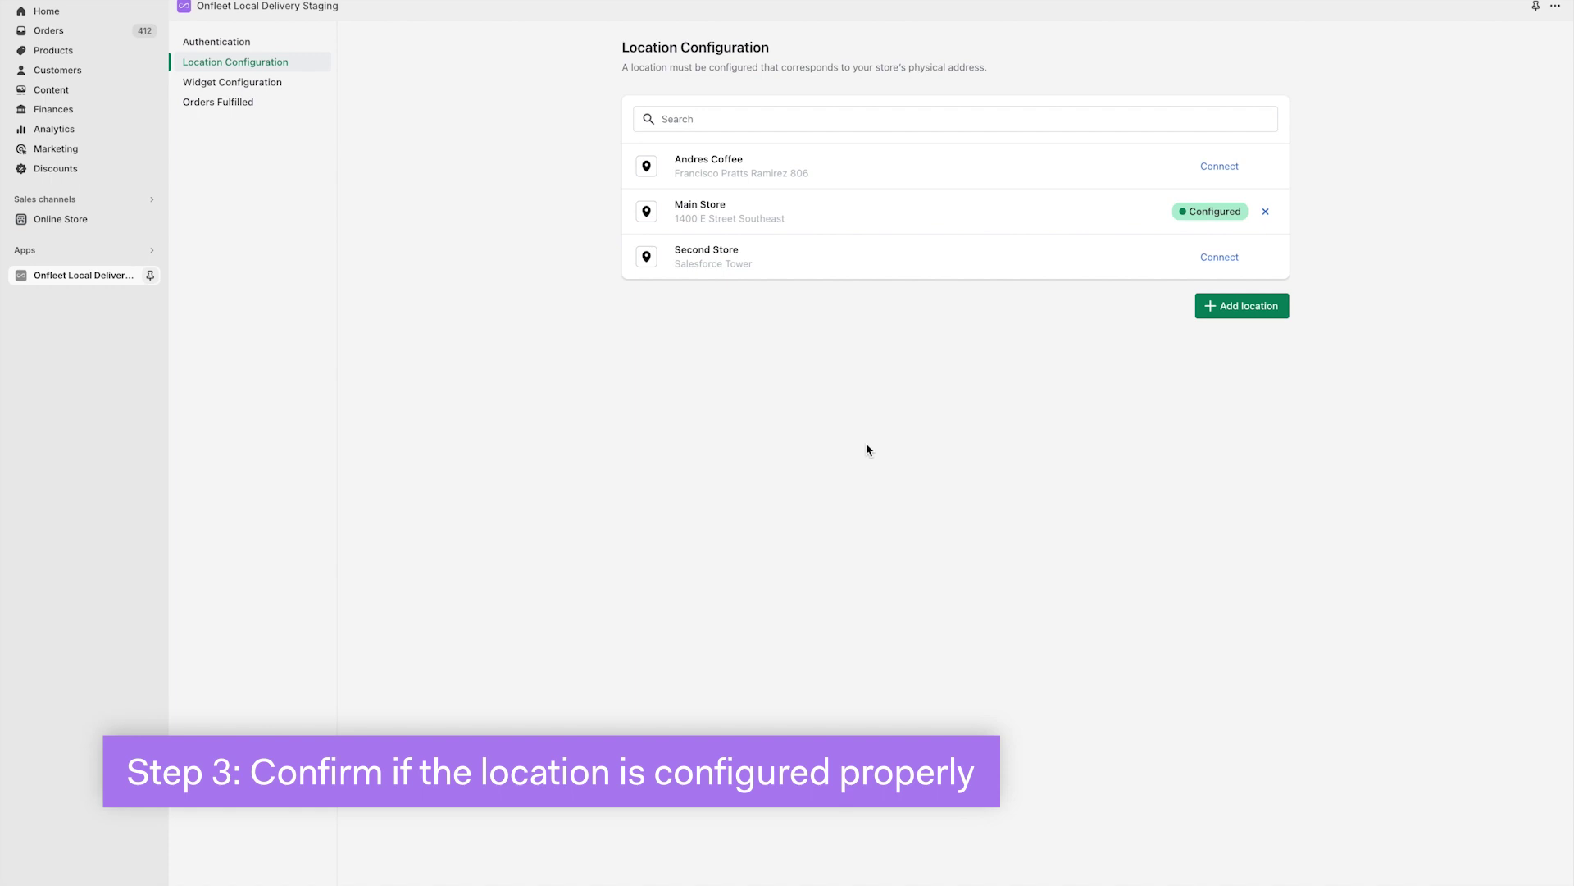
pyautogui.hotkey('ctrl', 'Right')
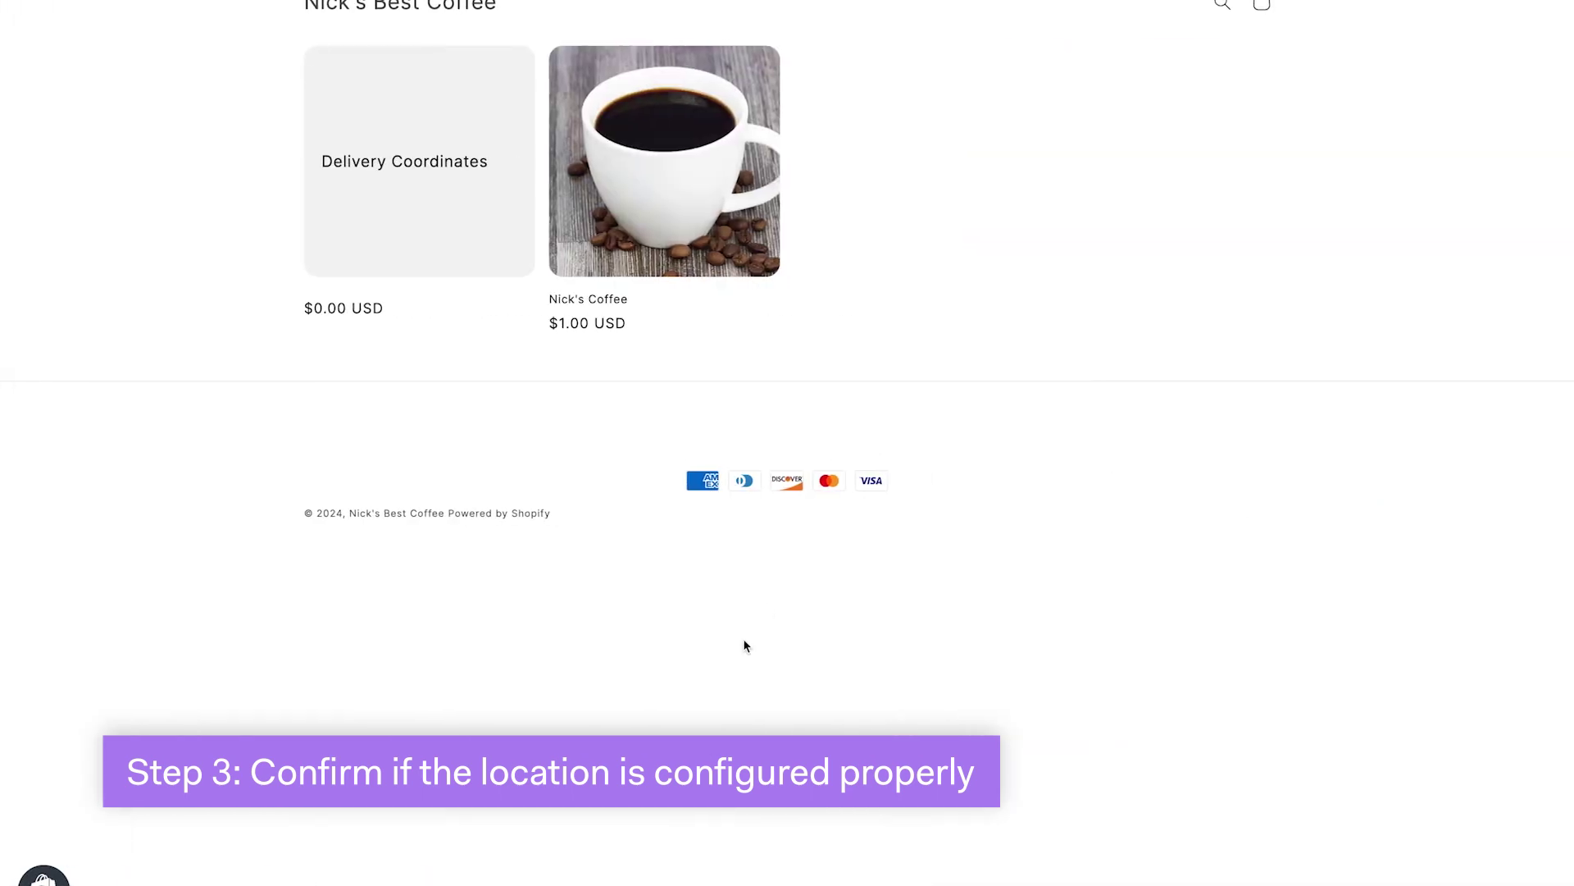
# Add Nick's Coffee to the cart and check local delivery to ZIP 20003.
pyautogui.click(719, 257)
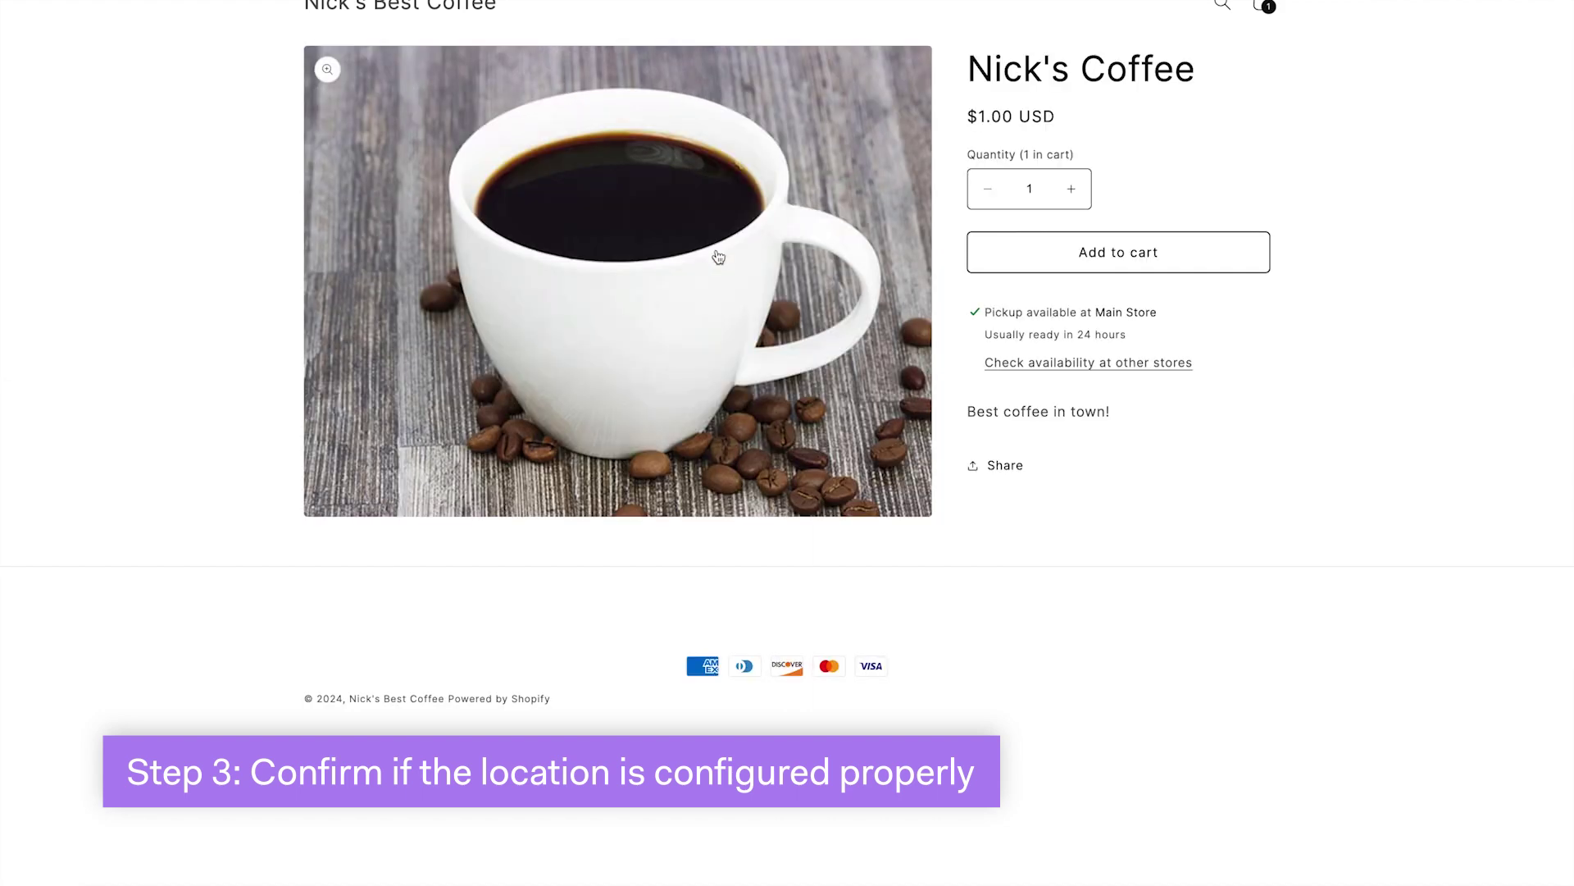
pyautogui.click(1105, 249)
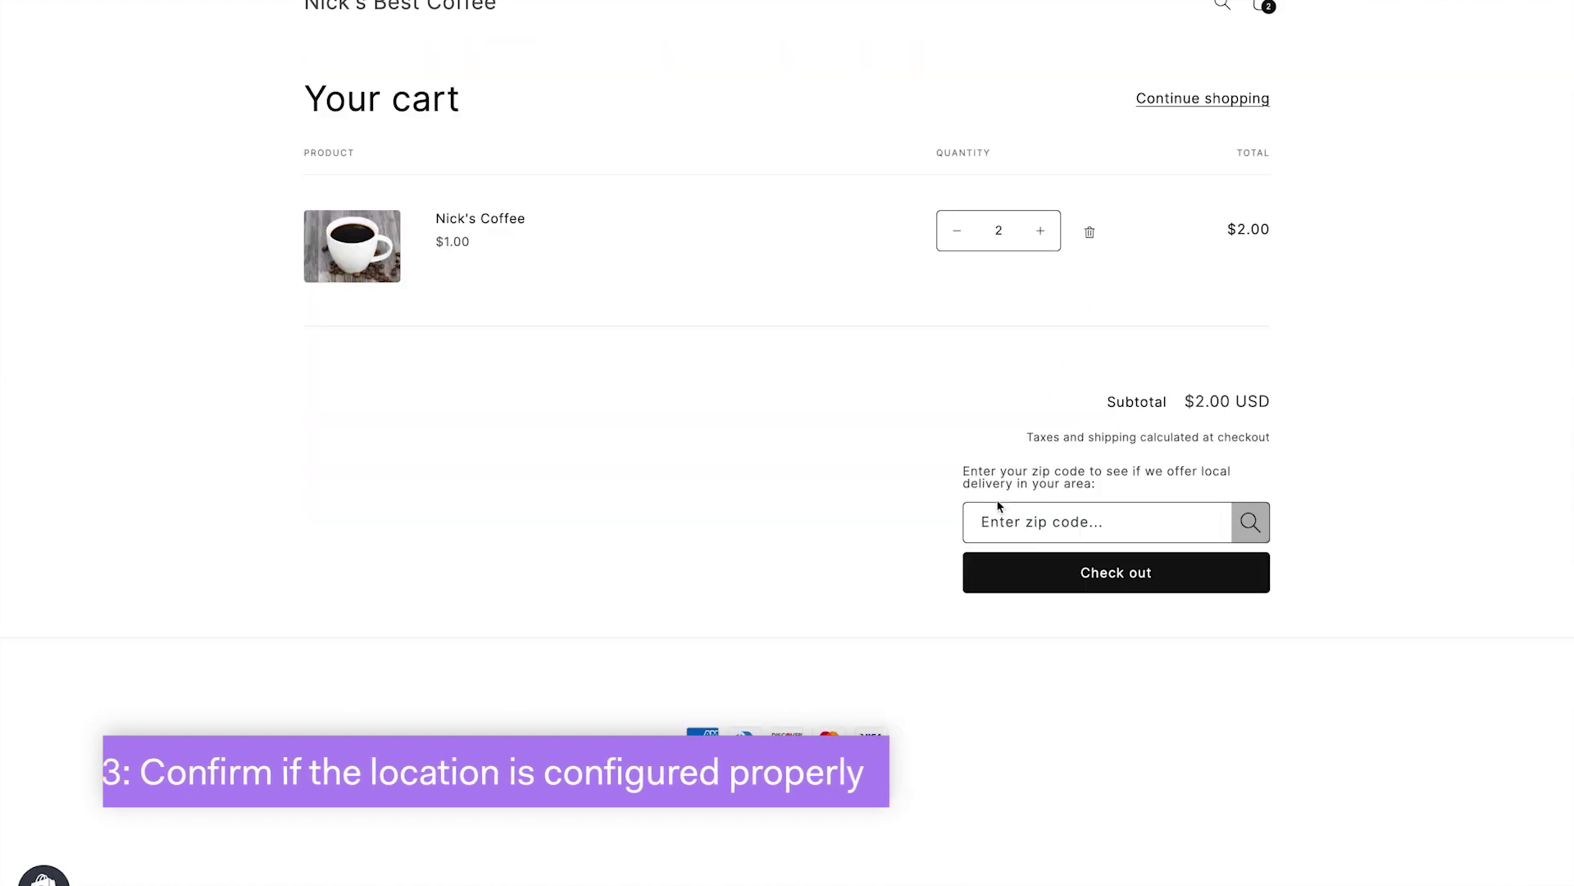
pyautogui.click(997, 516)
pyautogui.write('2000')
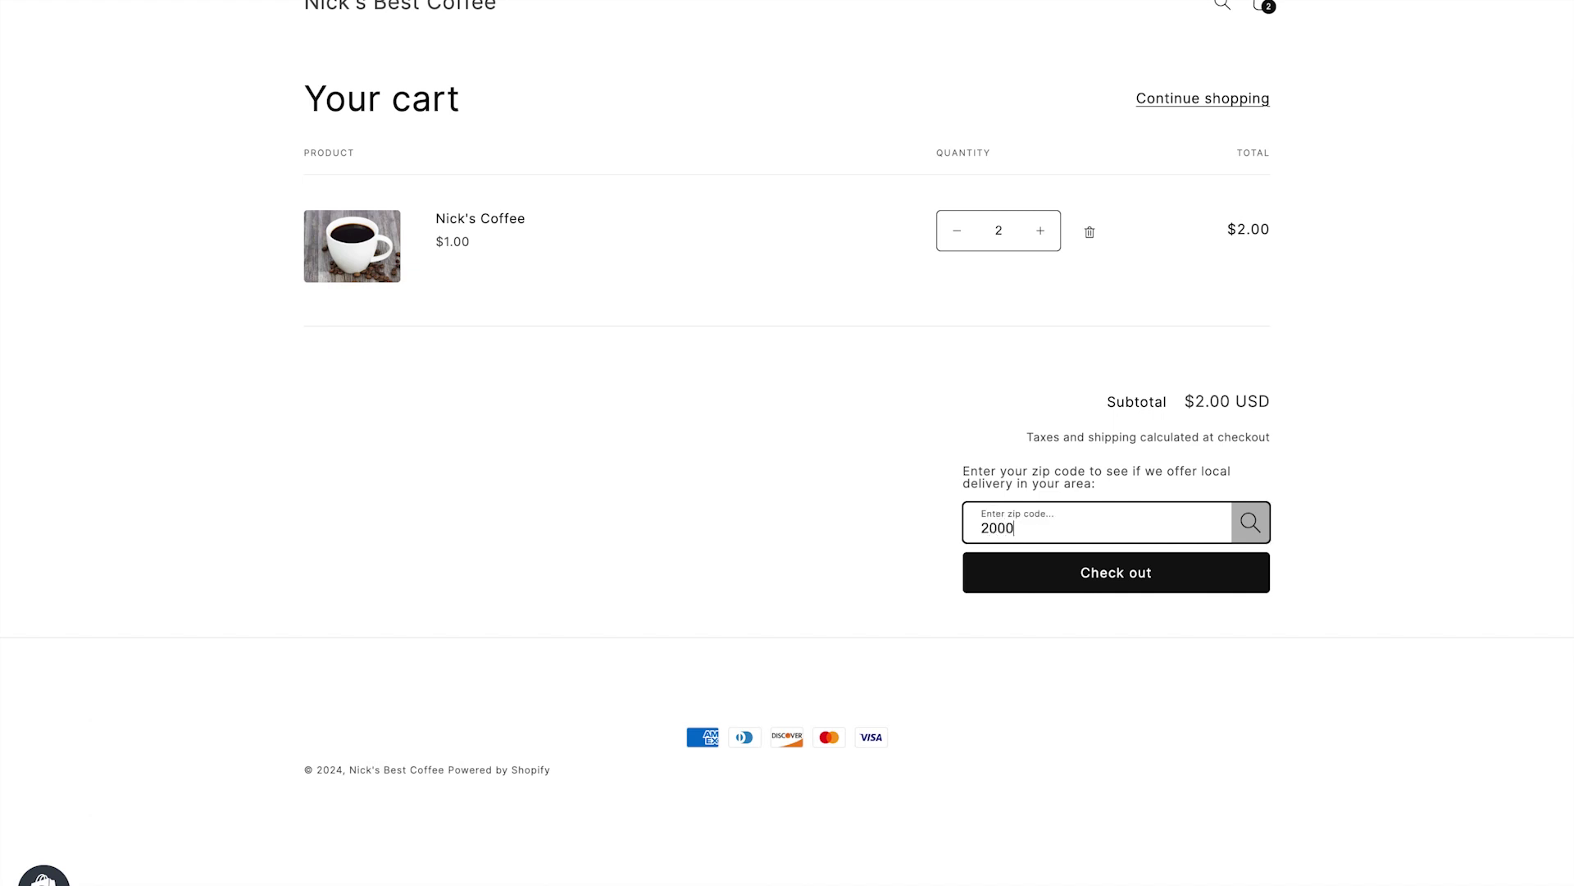
pyautogui.write('3')
pyautogui.click(1242, 524)
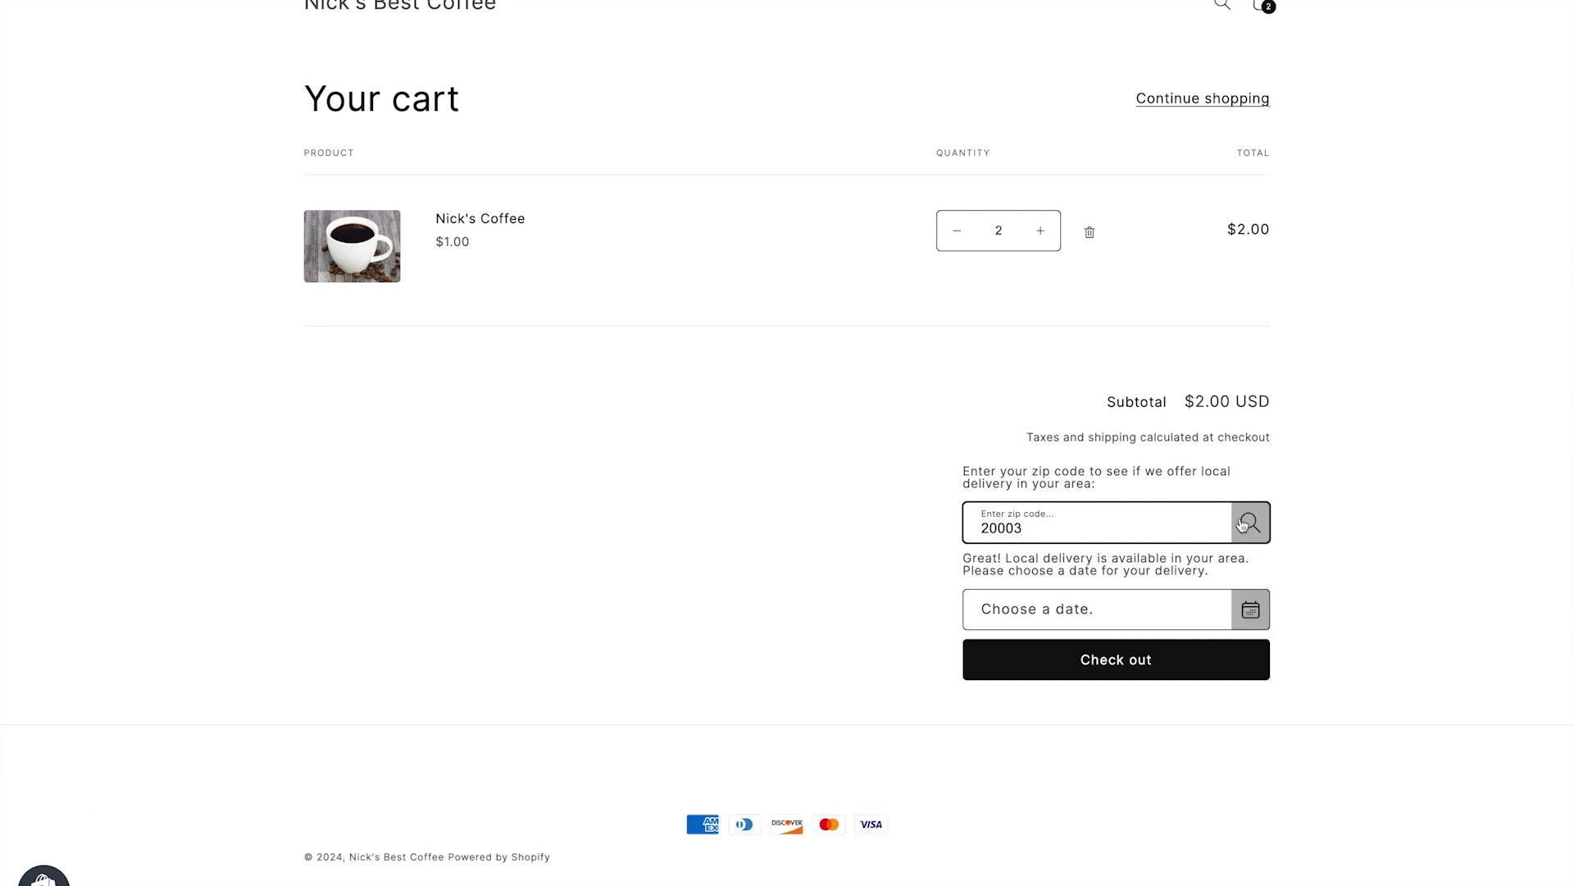
# Choose March 29, 12:00–01:00 PM delivery with note 'Leave by the gate', then go to checkout.
pyautogui.click(1244, 612)
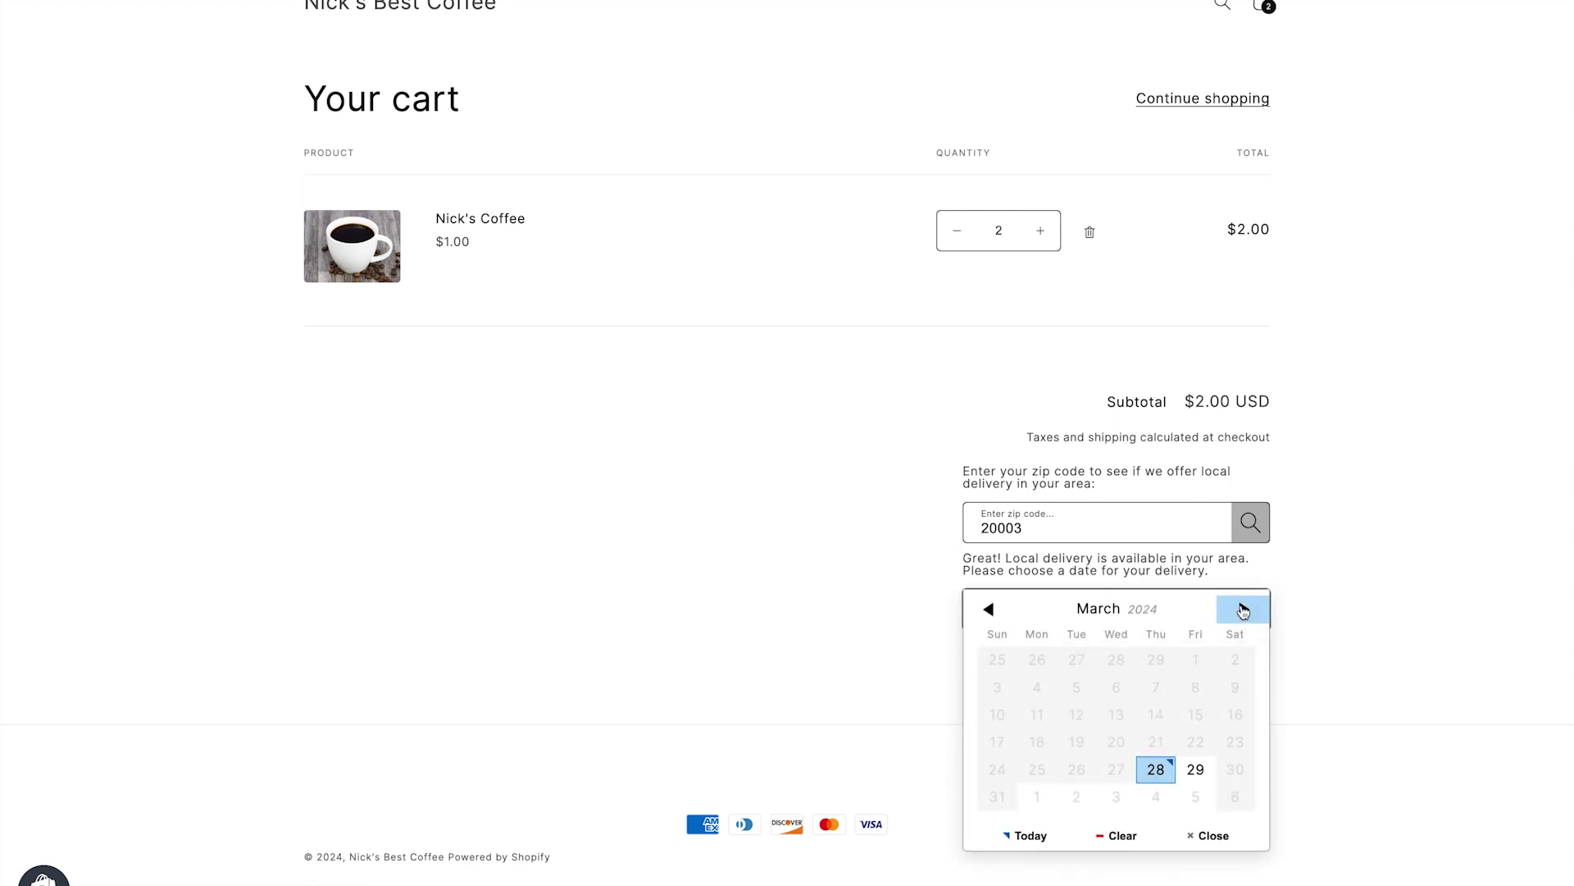
pyautogui.click(1196, 769)
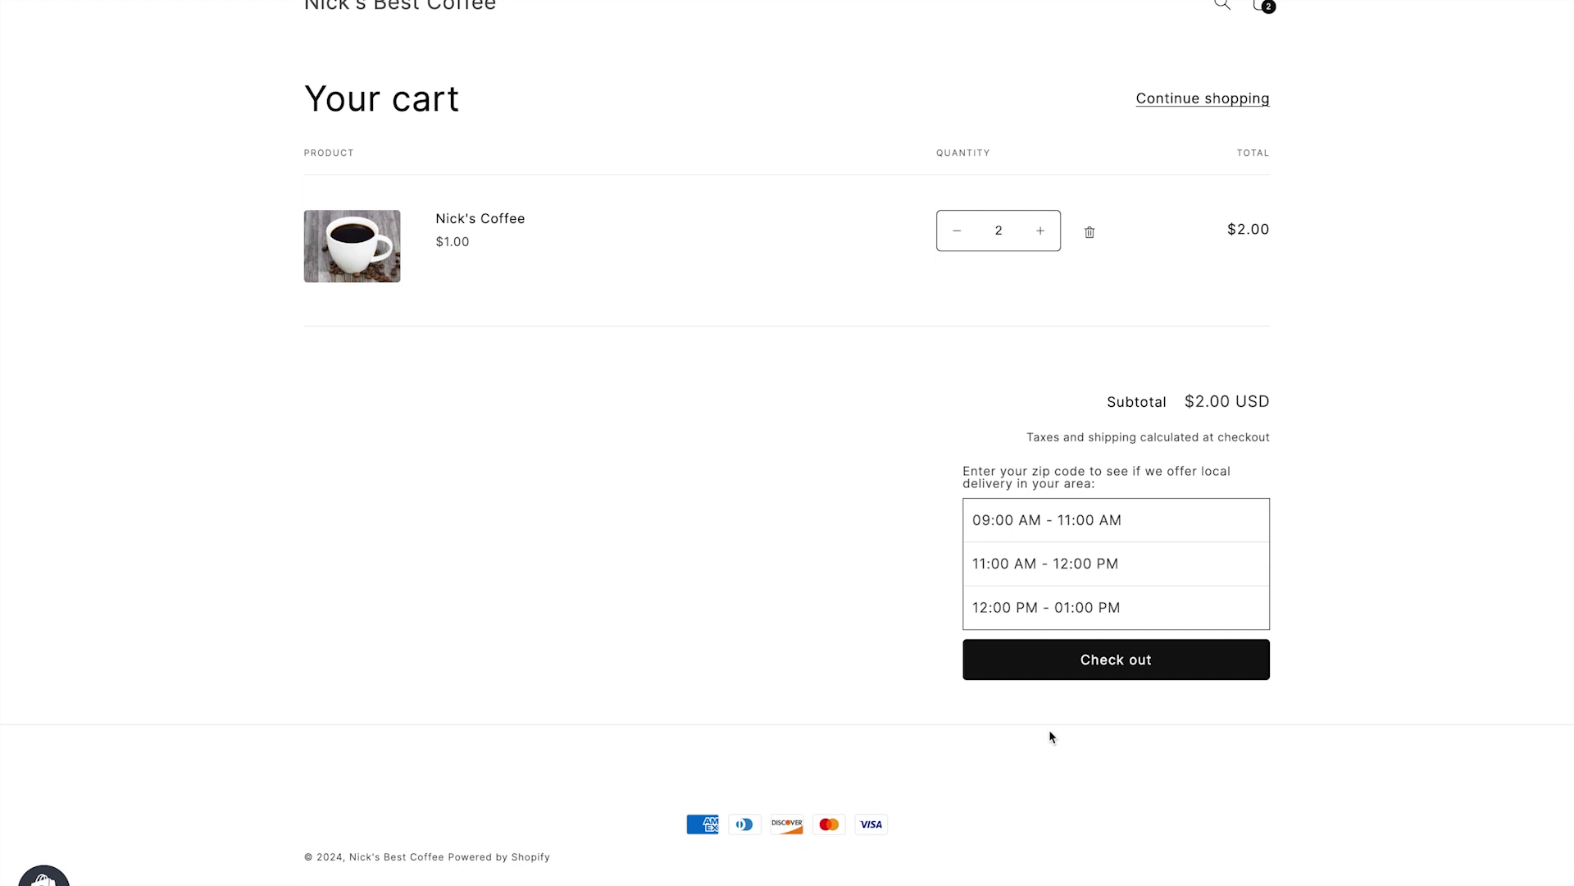
pyautogui.click(1150, 619)
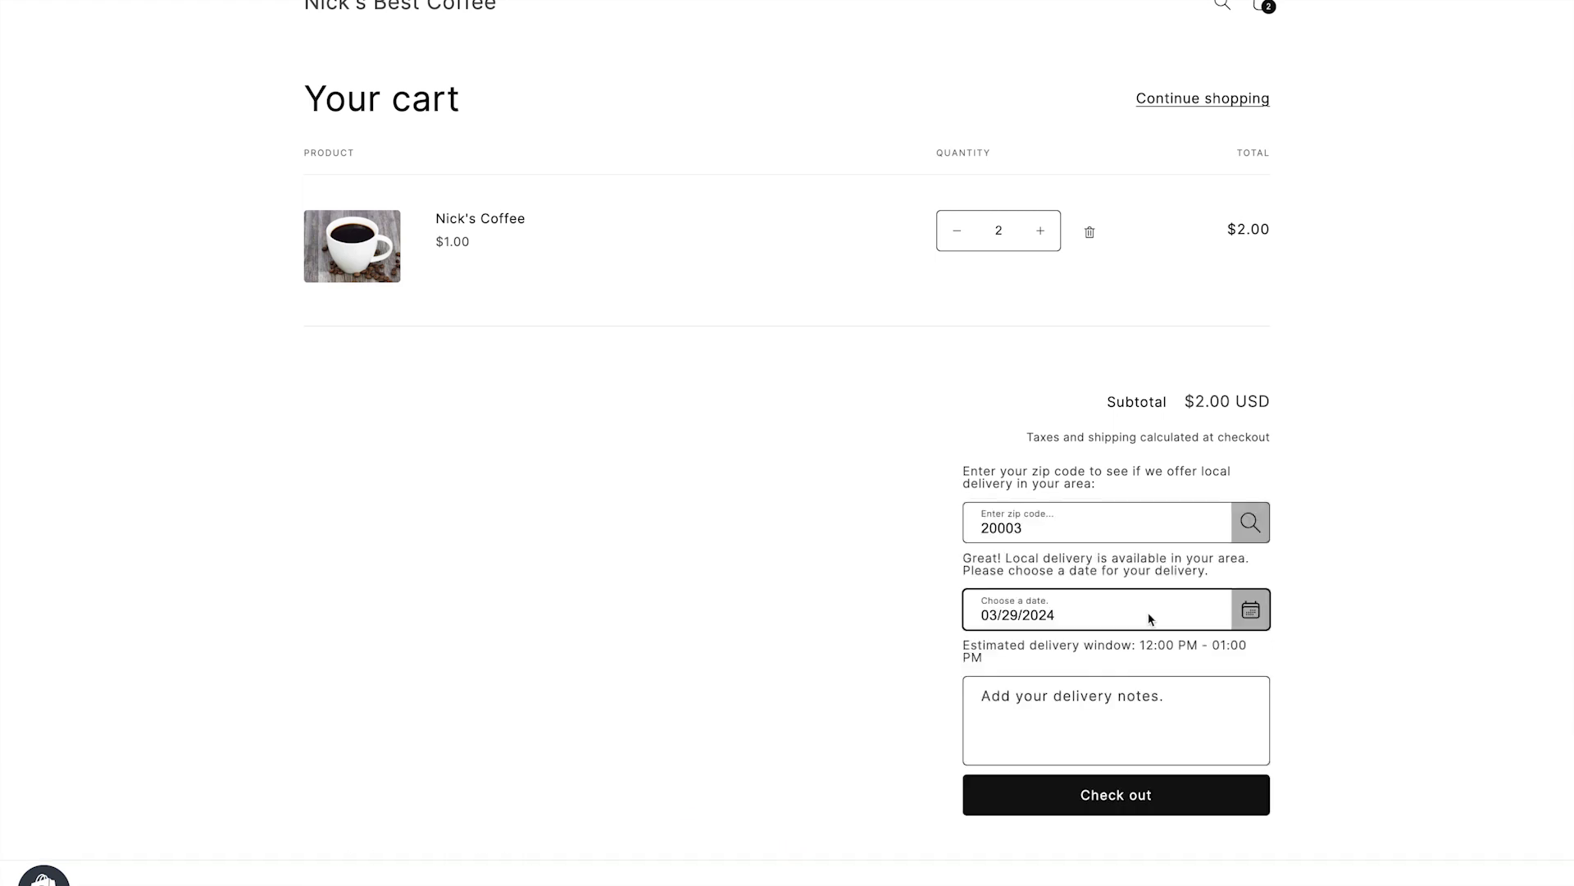
pyautogui.scroll(-1, 882, 645)
pyautogui.click(1017, 644)
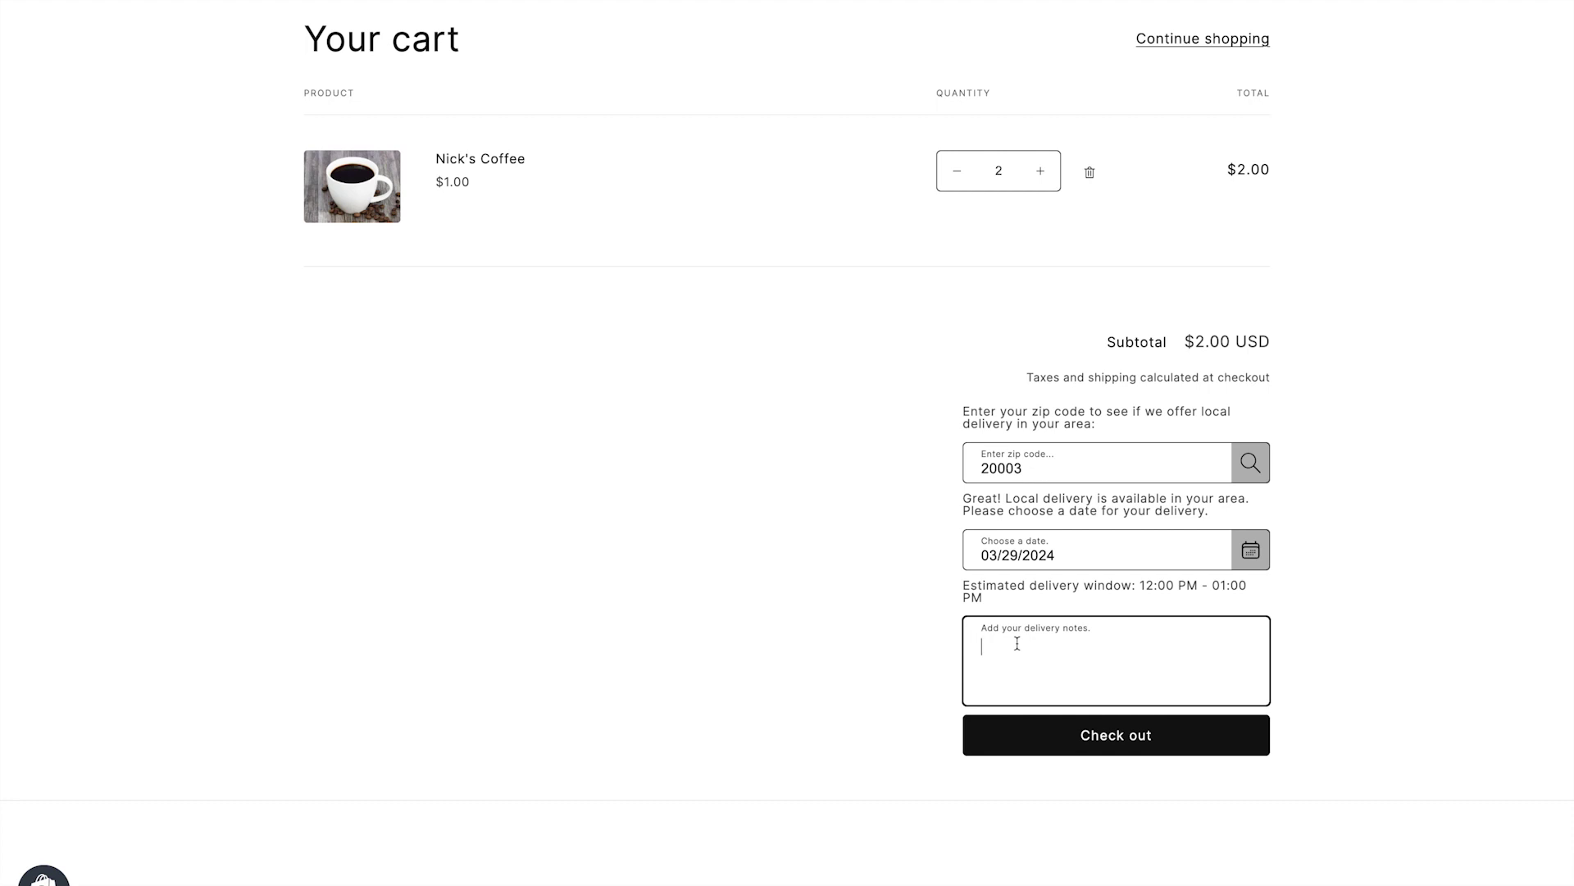
pyautogui.write('Leave by the gate')
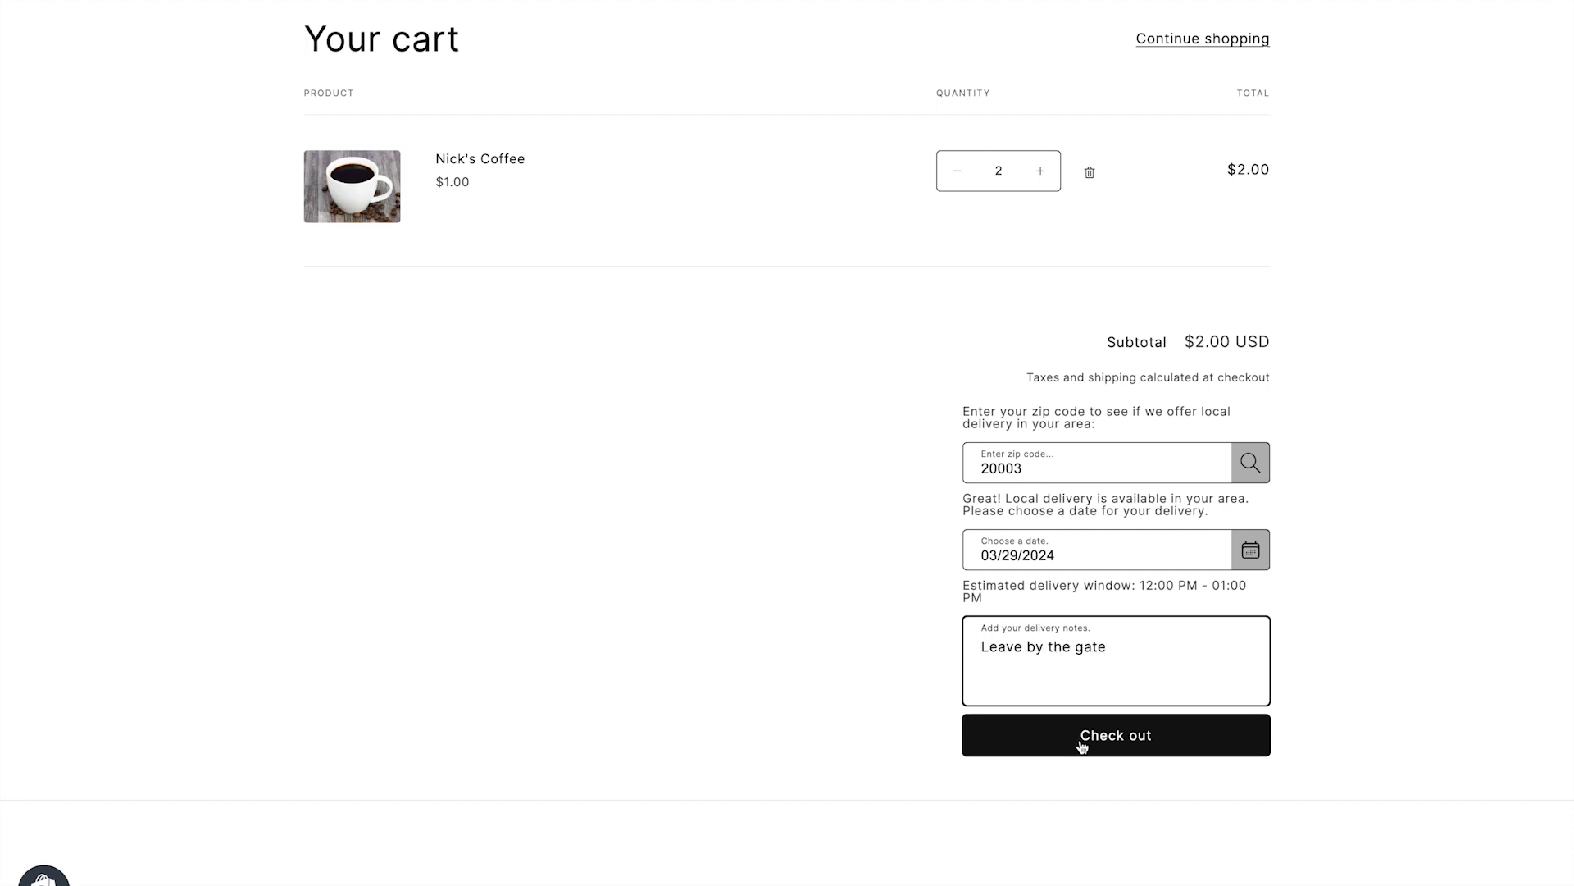
pyautogui.click(1083, 746)
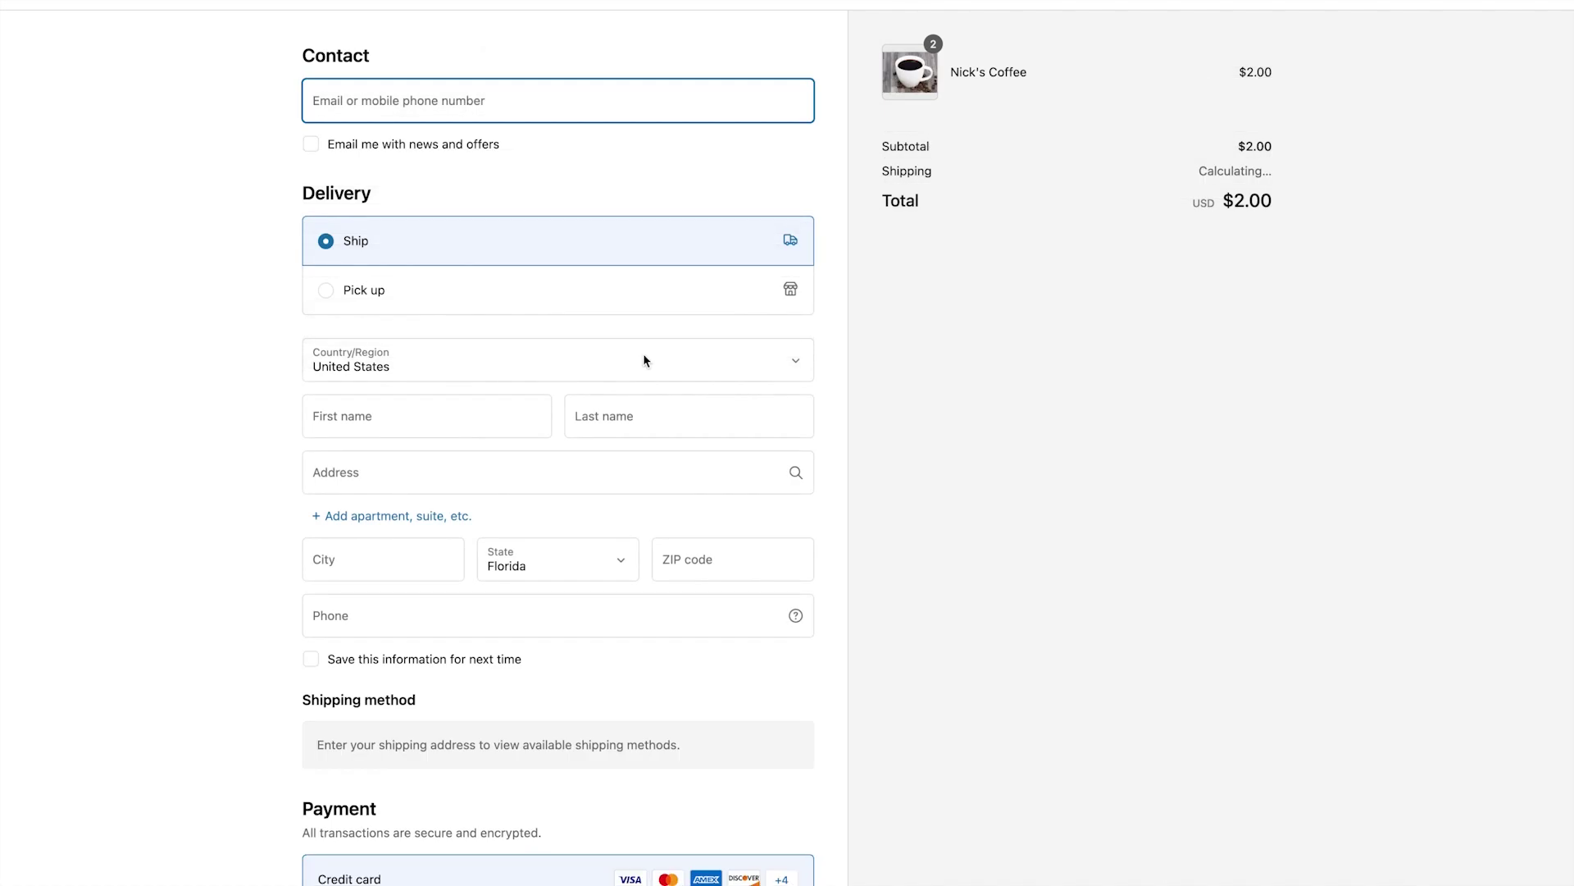
# Fill in the customer's email, first and last name, shipping address and phone number.
pyautogui.click(361, 417)
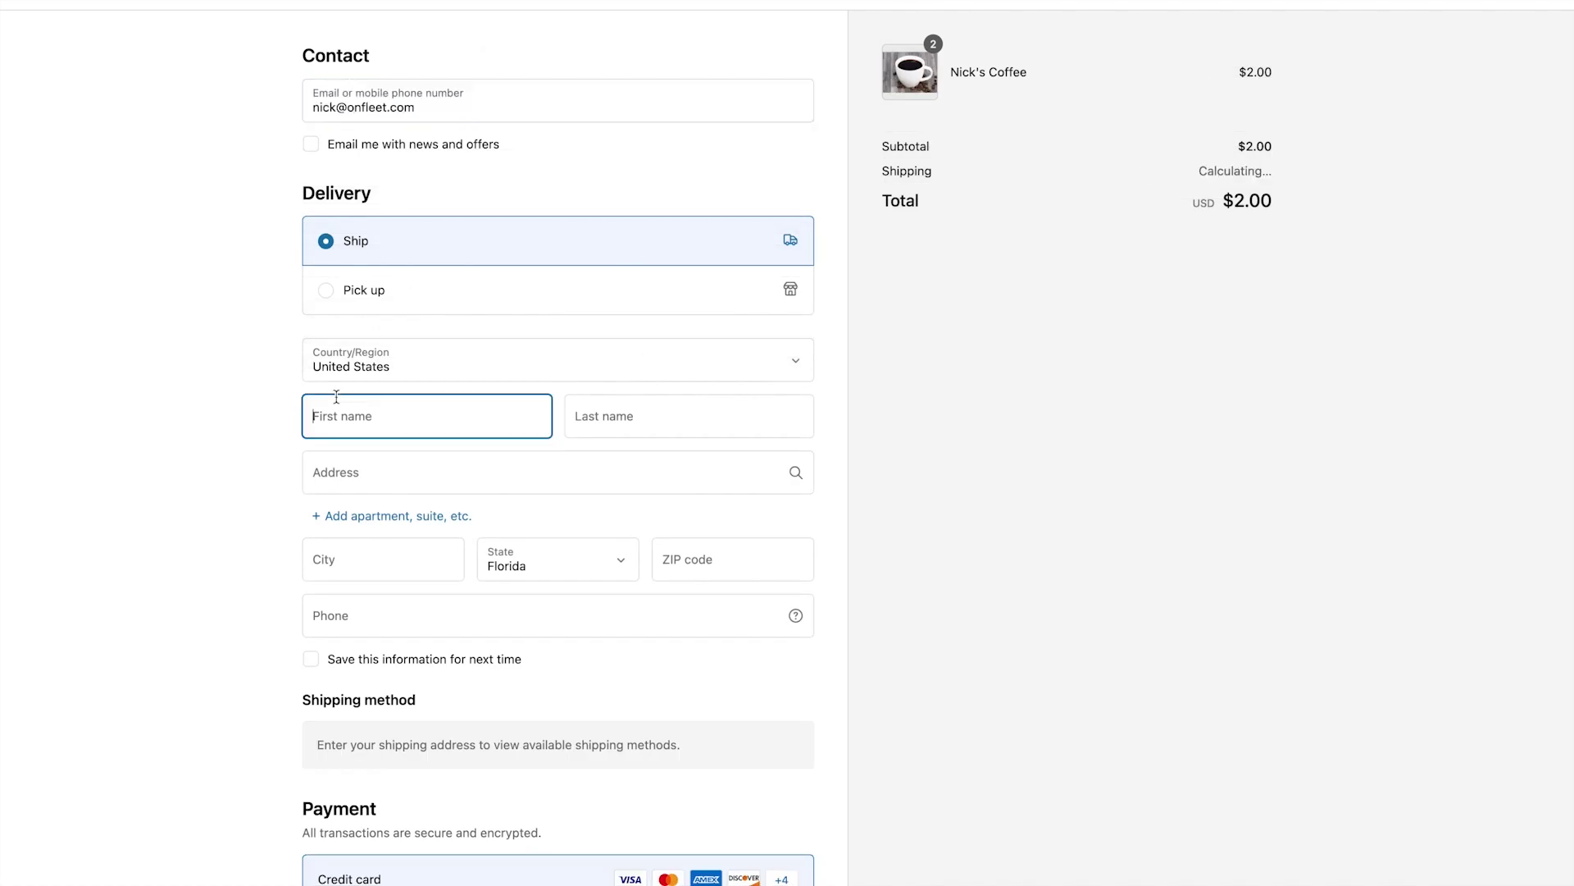
pyautogui.click(584, 427)
pyautogui.click(502, 478)
pyautogui.write('1234 S Ocean Dr')
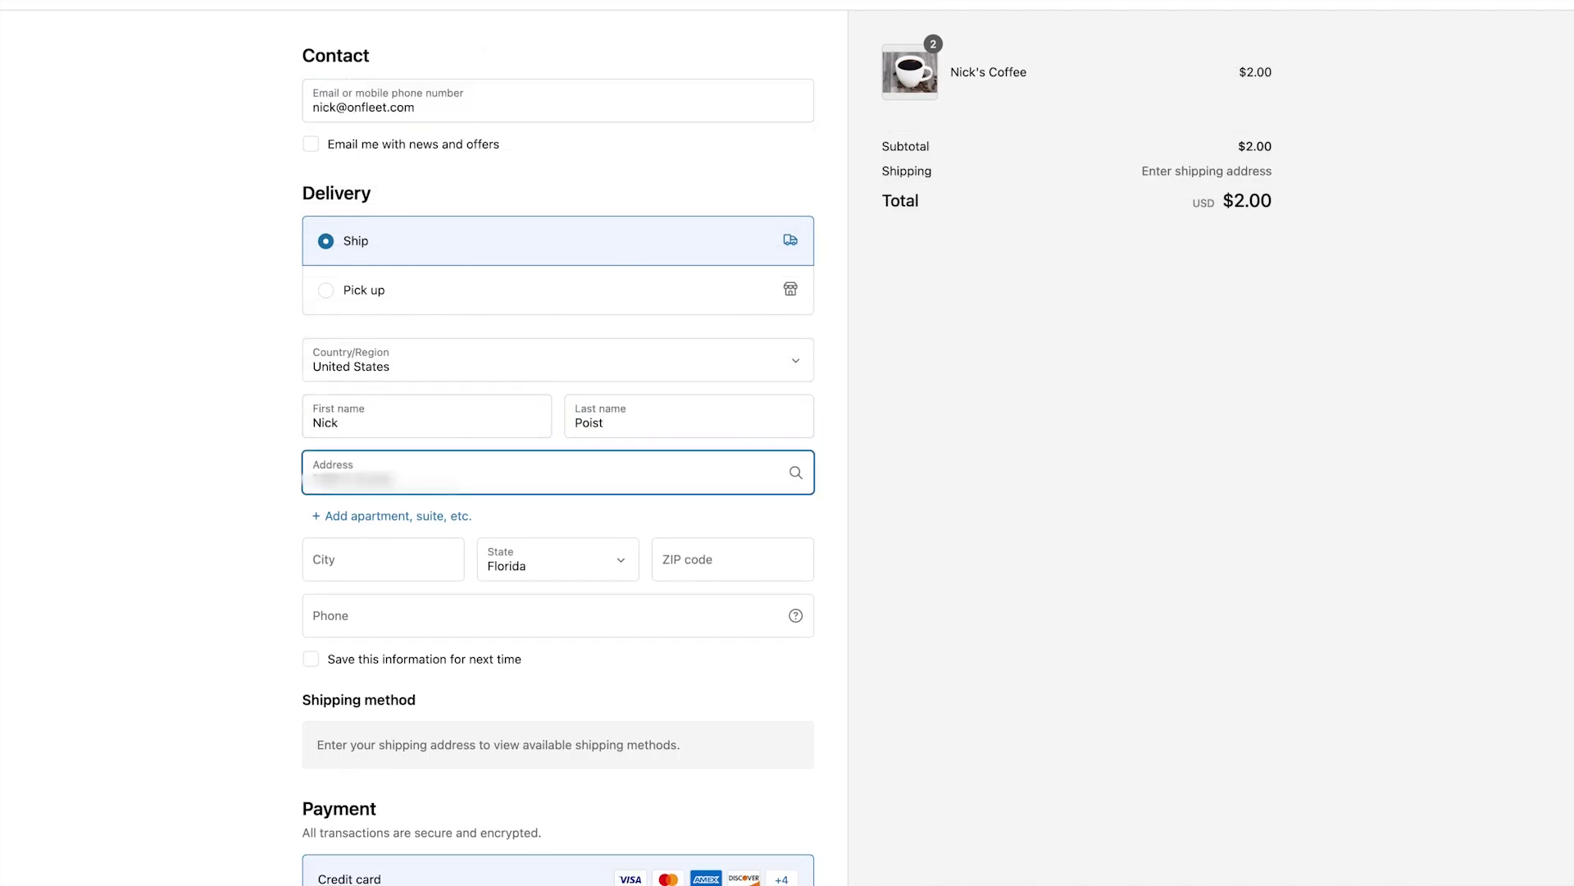
pyautogui.click(377, 558)
pyautogui.click(355, 612)
pyautogui.write('5555555555')
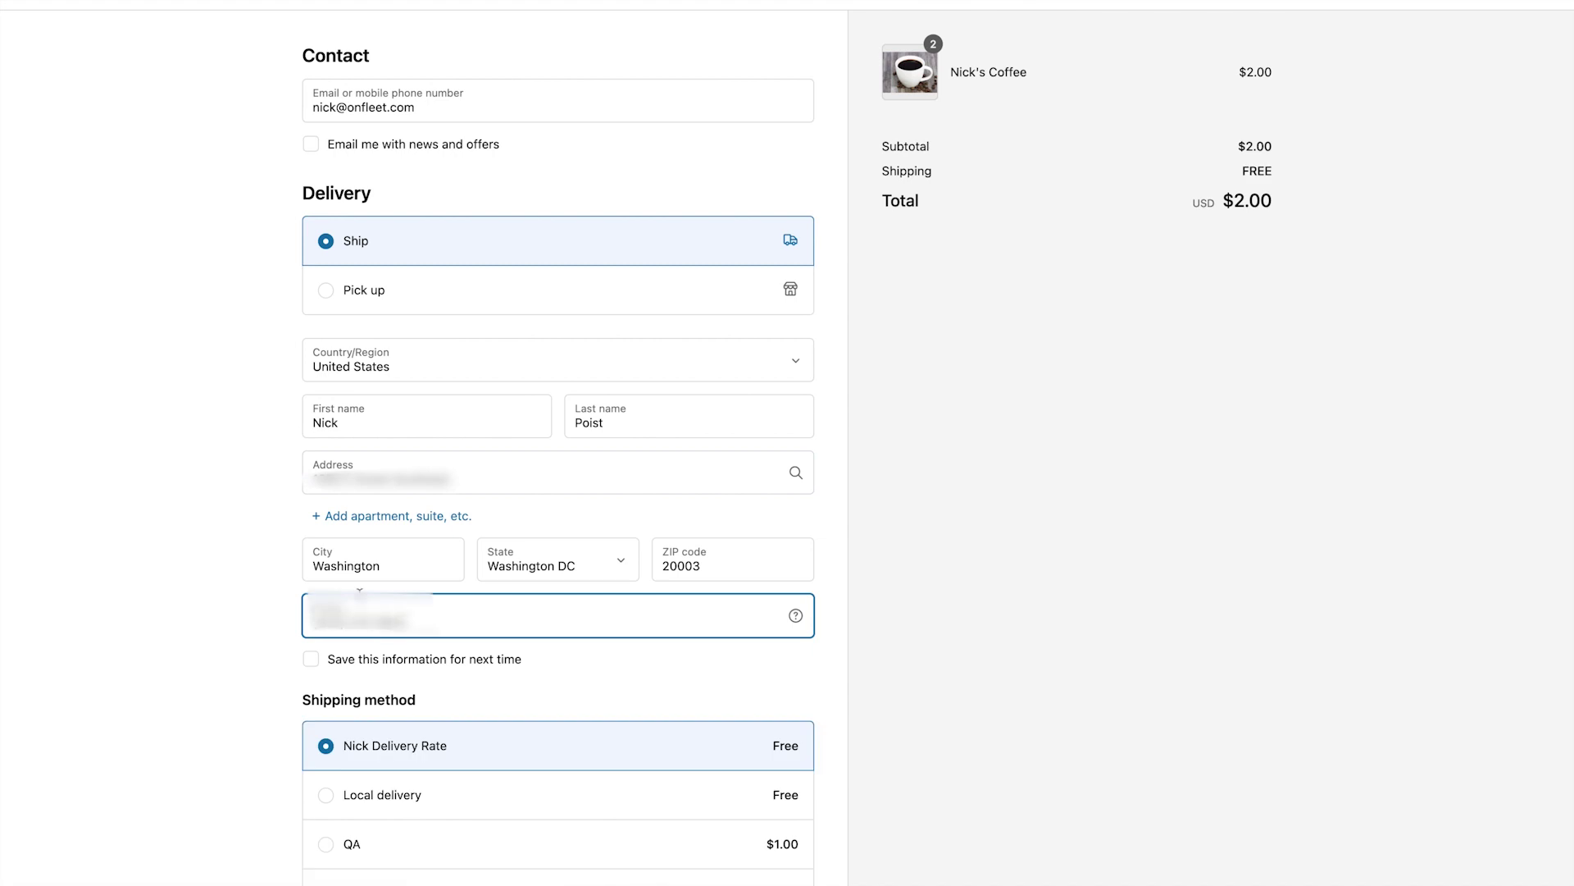
pyautogui.click(243, 681)
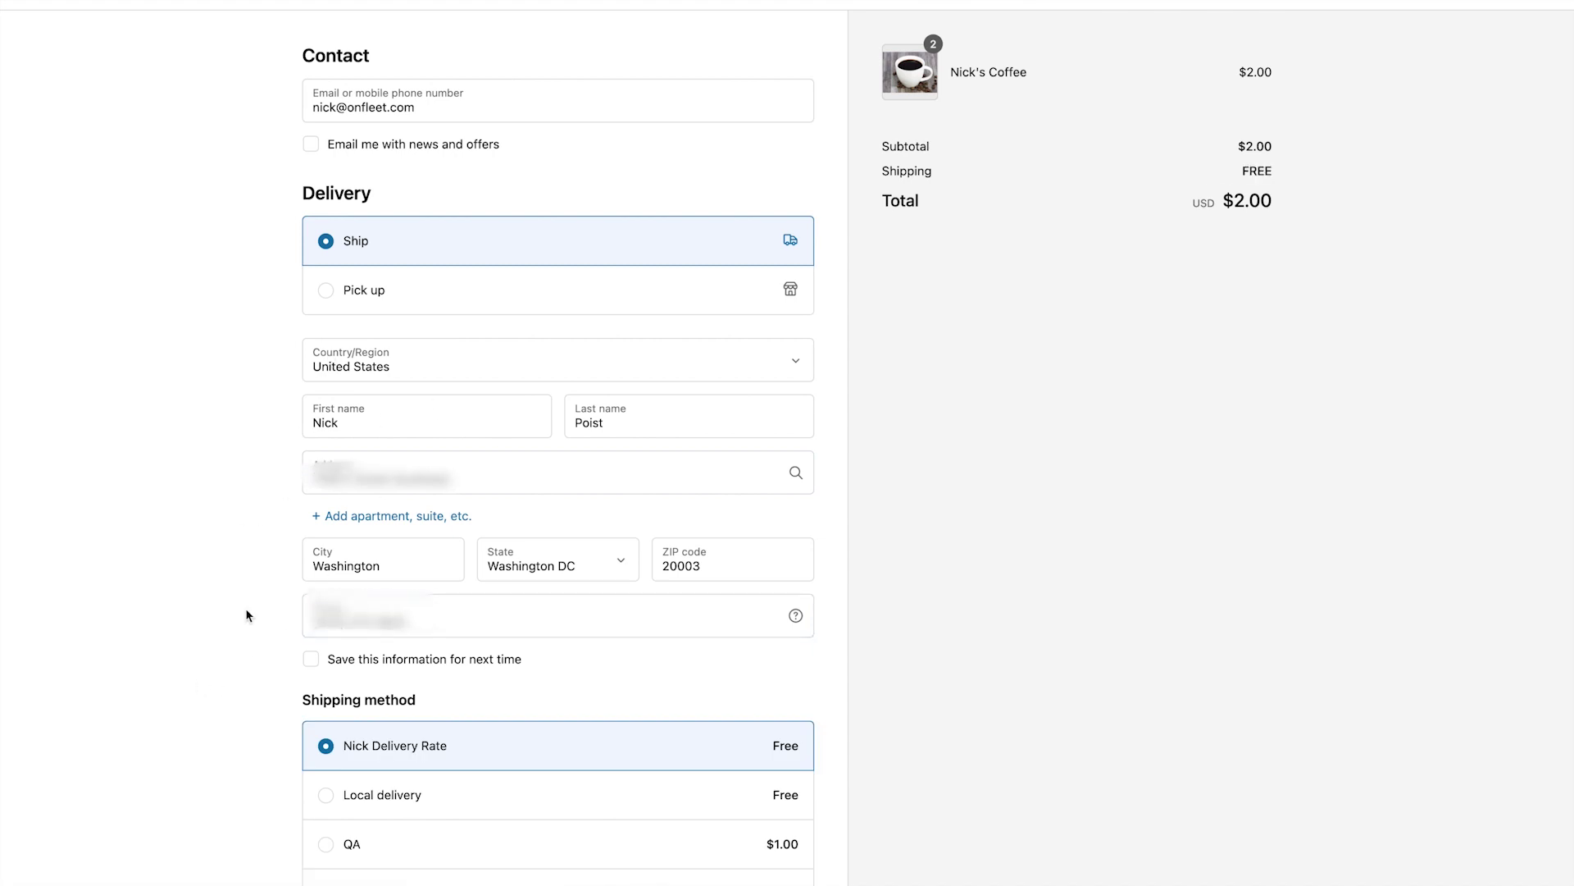
# Select Local delivery shipping and enter a mobile number for delivery.
pyautogui.scroll(-2, 278, 648)
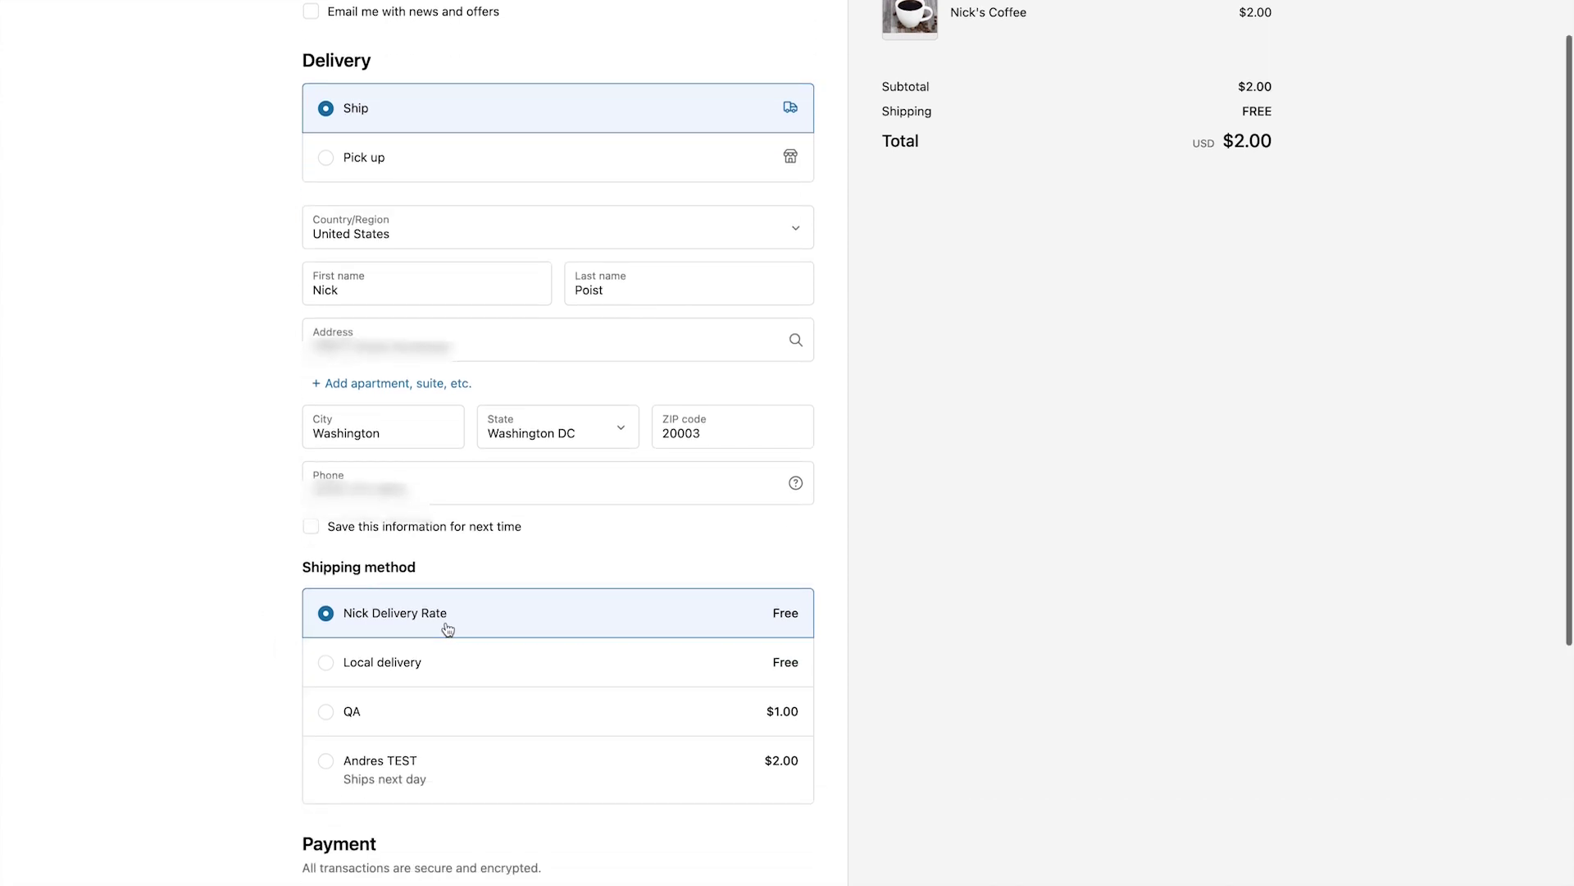
pyautogui.click(415, 611)
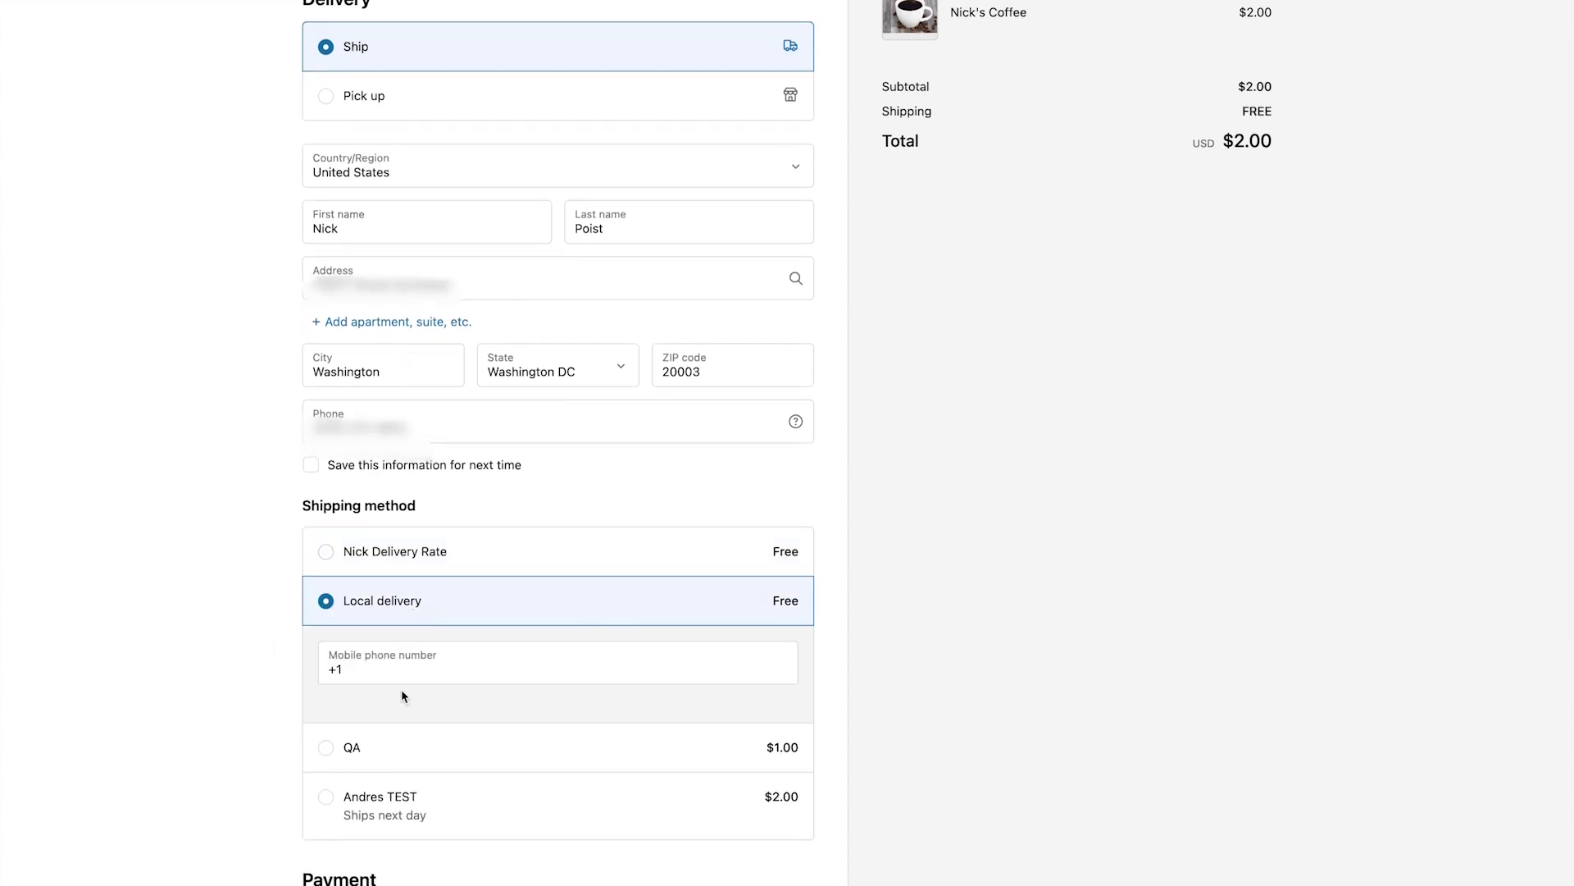
pyautogui.click(420, 674)
pyautogui.write('2025550123')
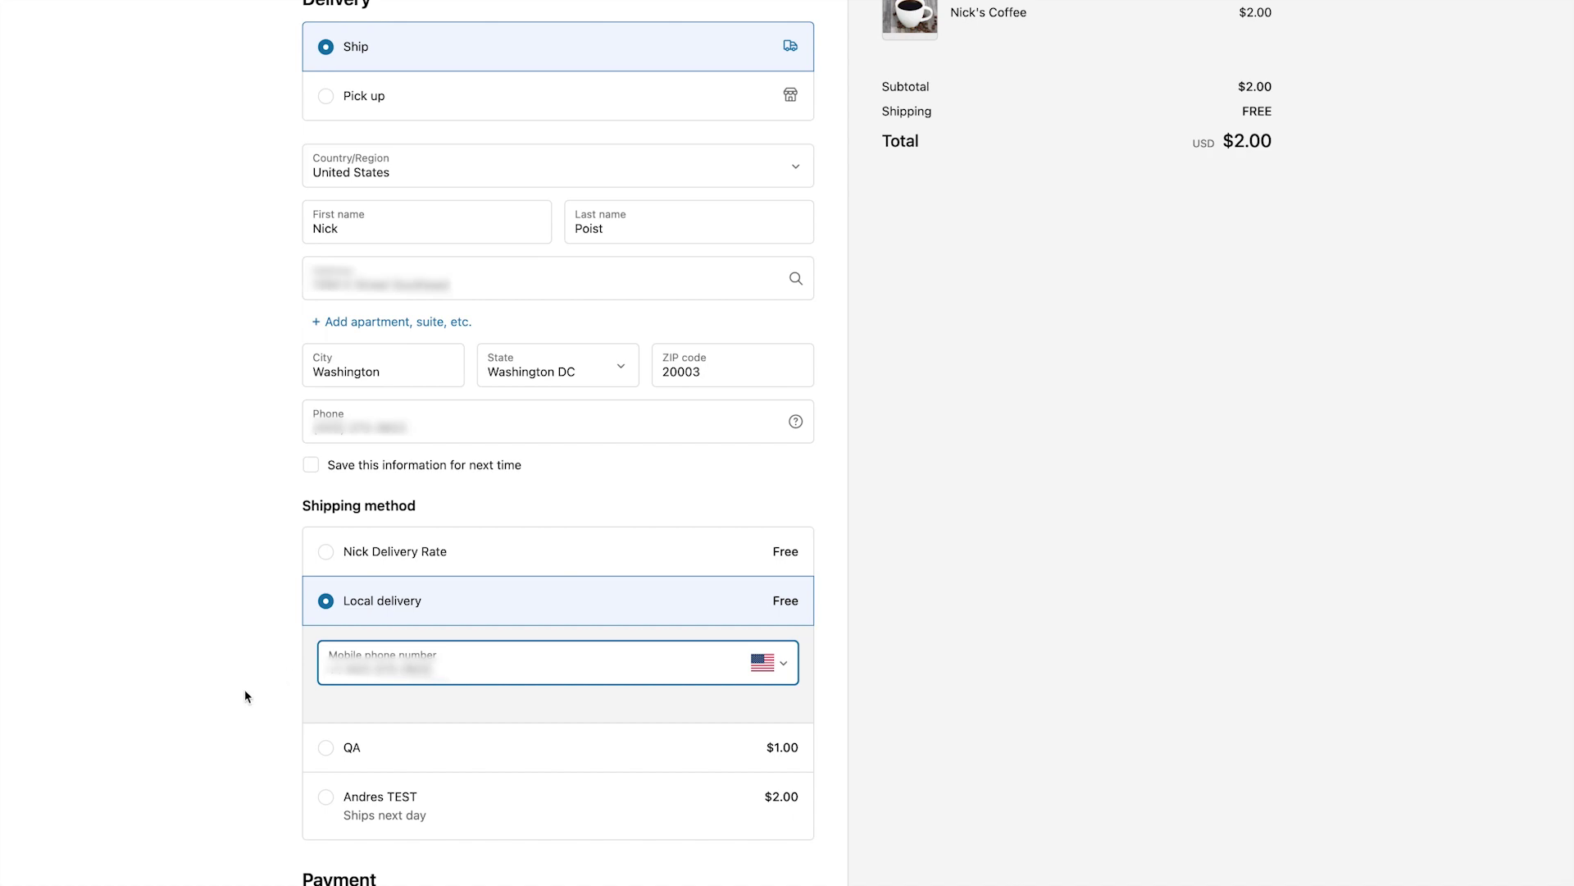
pyautogui.click(245, 689)
# Enter the test card's security code and pay to place the order.
pyautogui.scroll(-4, 245, 688)
pyautogui.scroll(-2, 244, 689)
pyautogui.click(464, 693)
pyautogui.press('Tab')
pyautogui.press('Tab')
pyautogui.write('123')
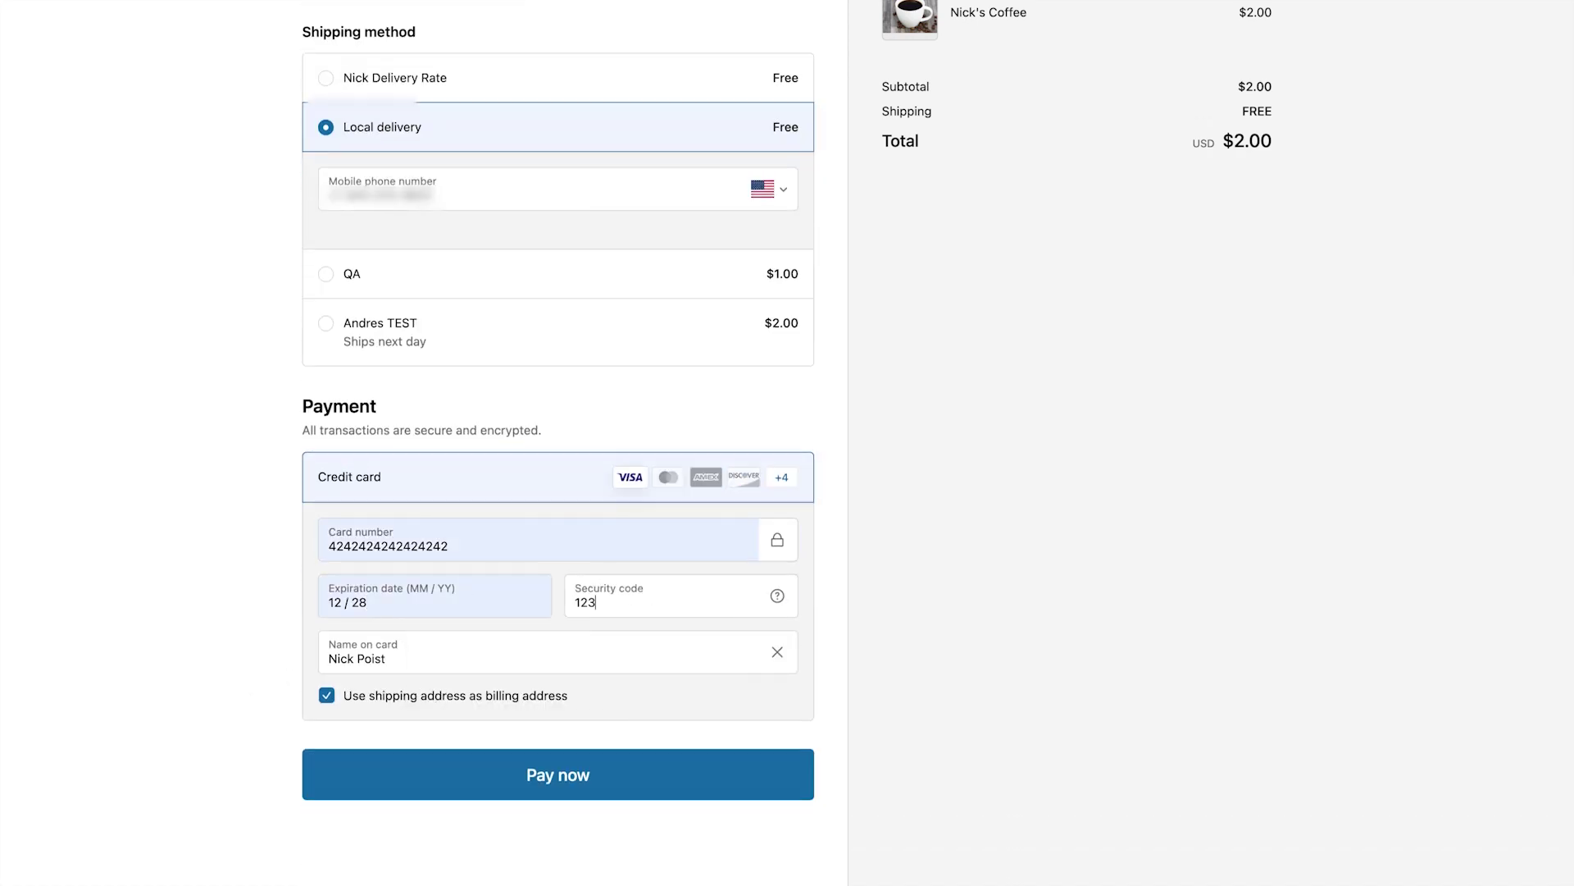
pyautogui.click(537, 776)
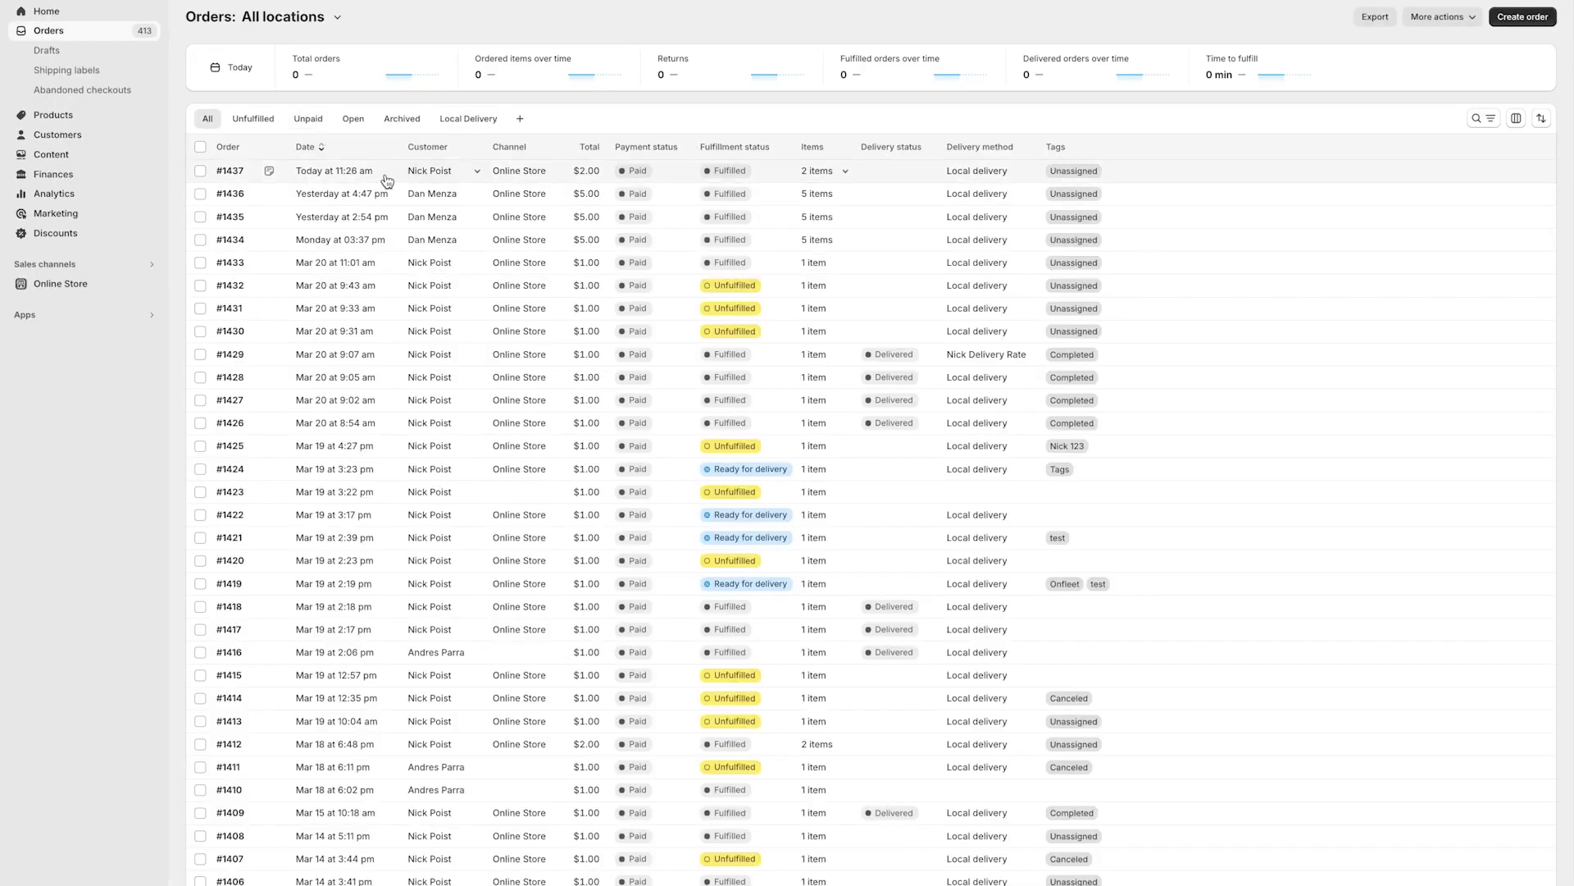
# Open the detail page for local-delivery order #1437 from the top of the orders list.
pyautogui.click(231, 169)
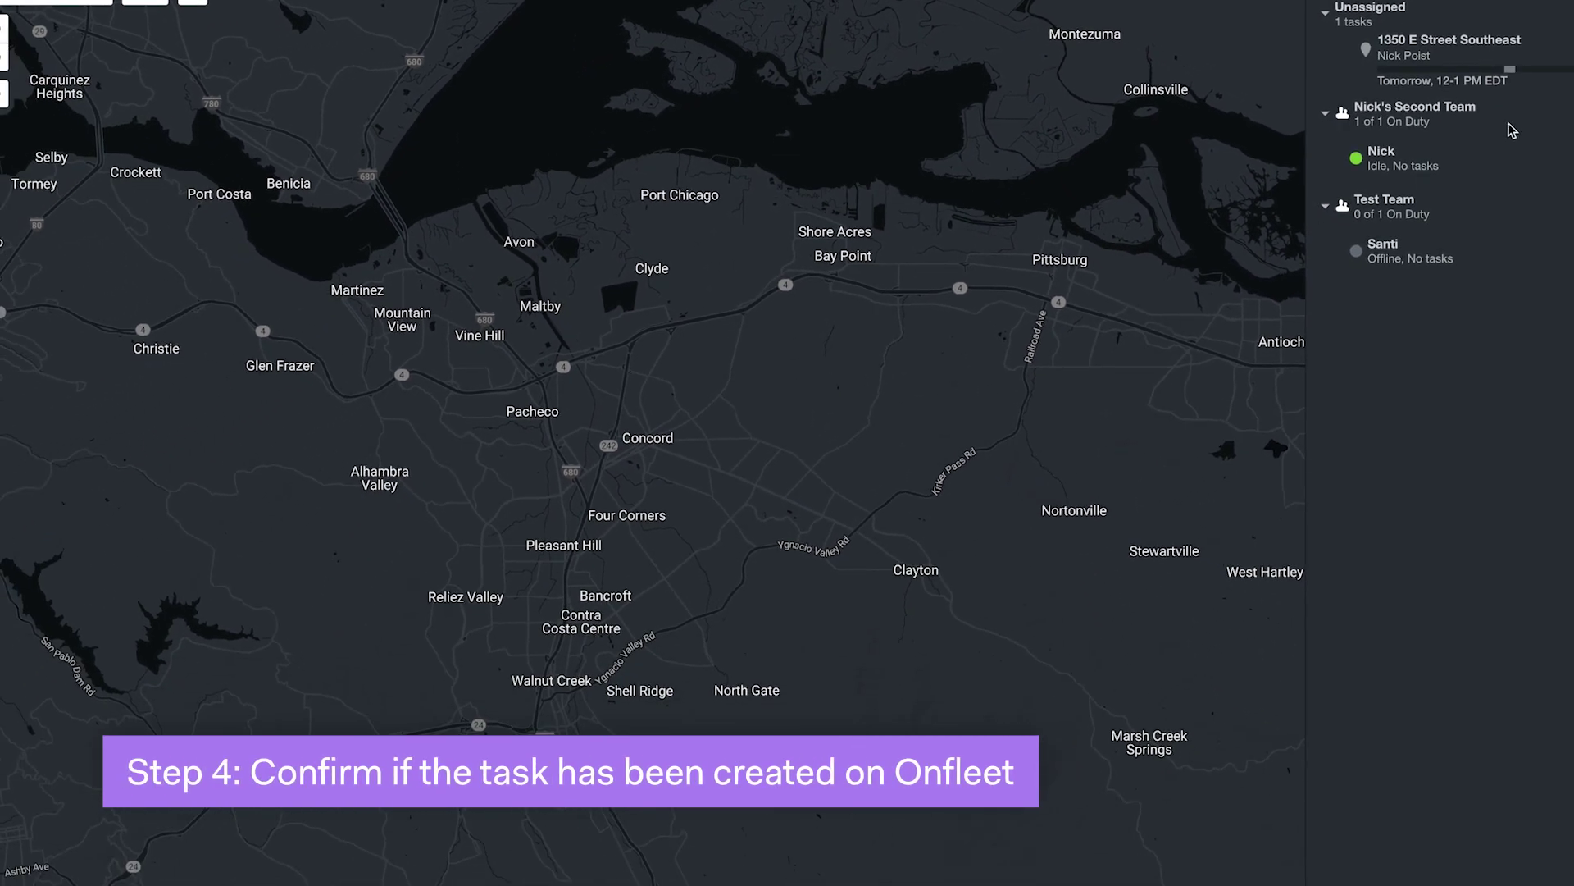
pyautogui.click(1469, 69)
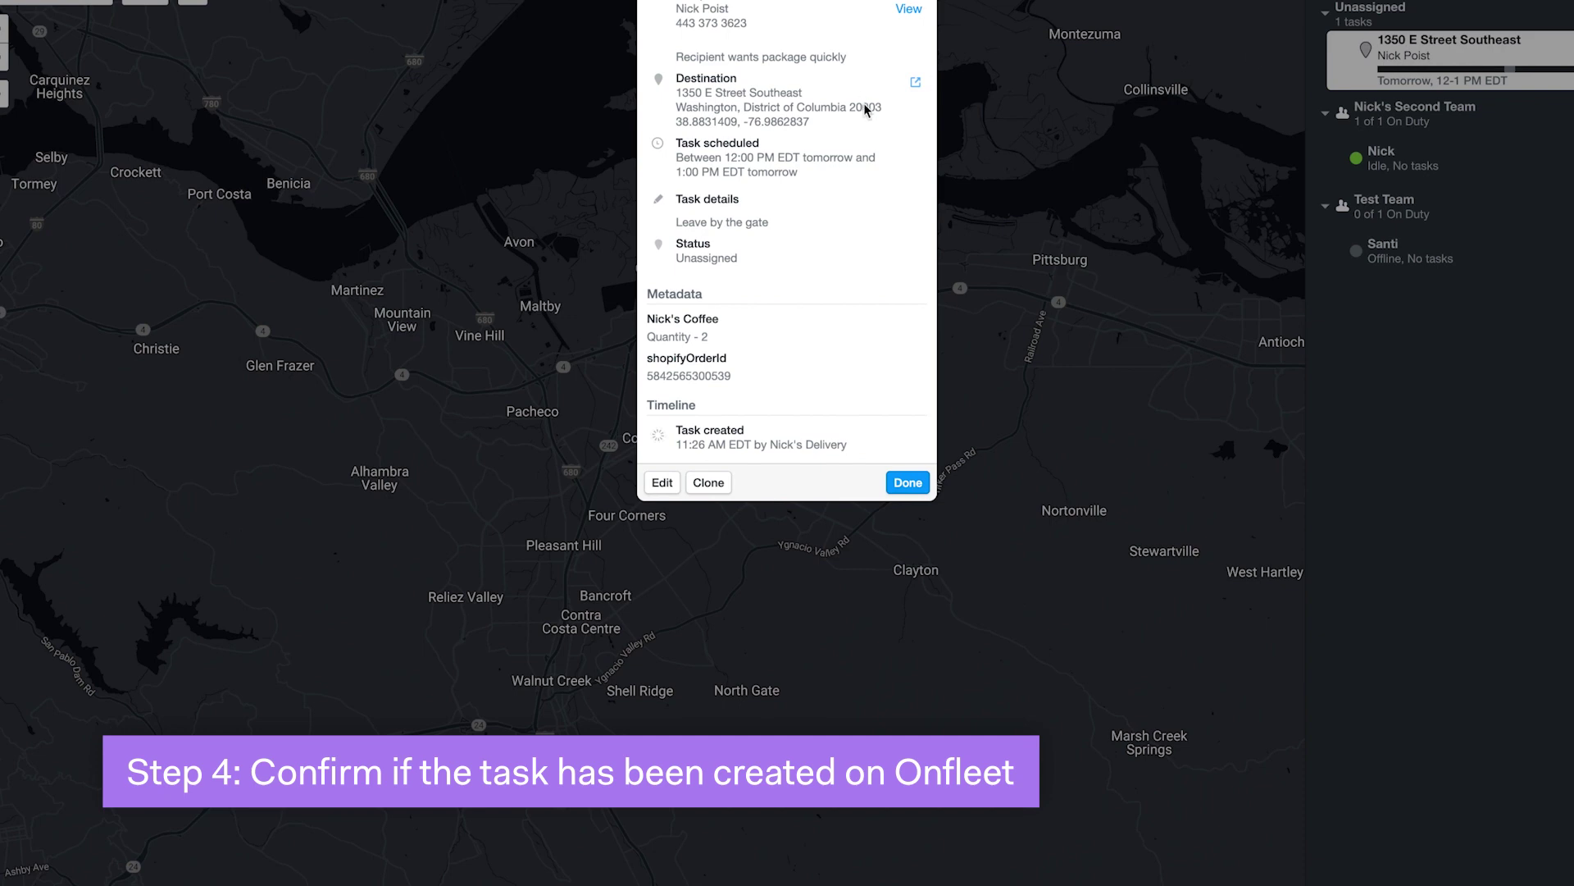
pyautogui.moveTo(719, 333); pyautogui.dragTo(644, 329)
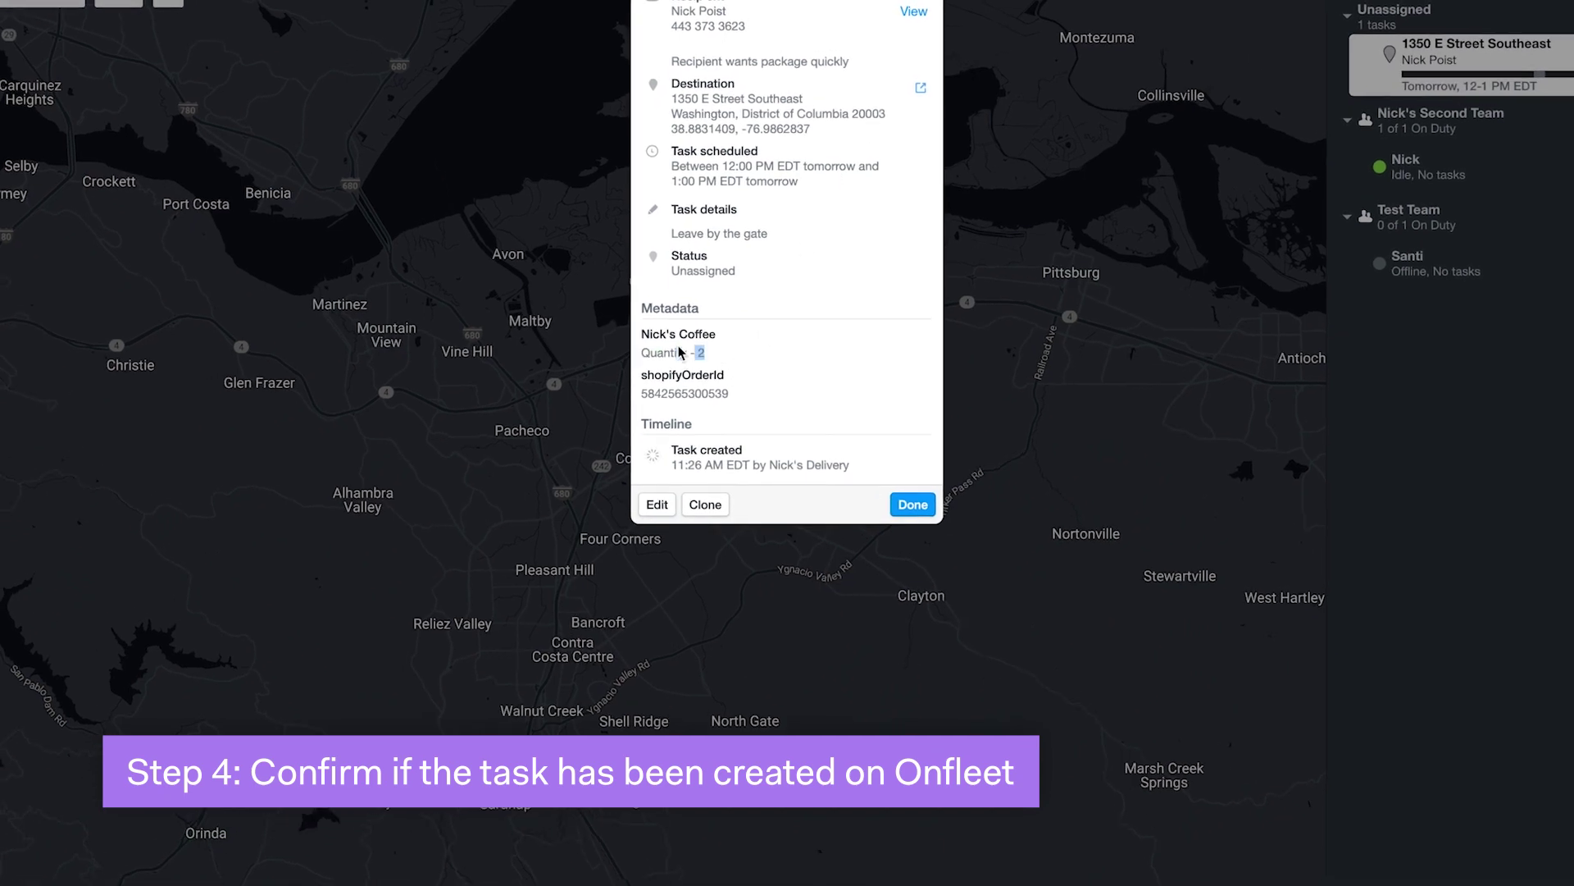
pyautogui.click(732, 392)
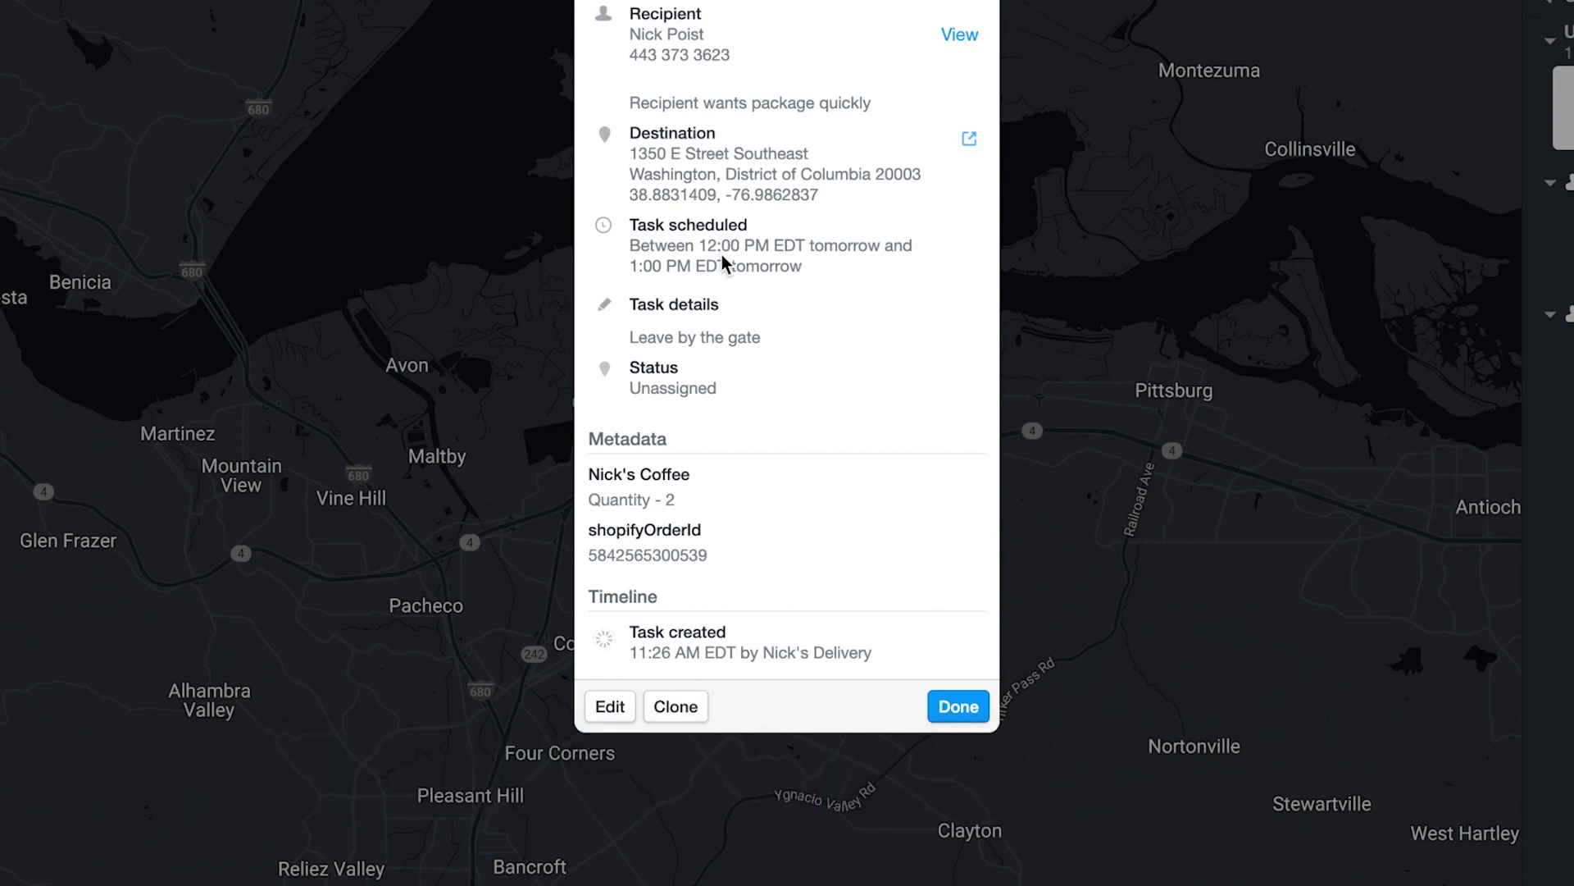
pyautogui.click(984, 707)
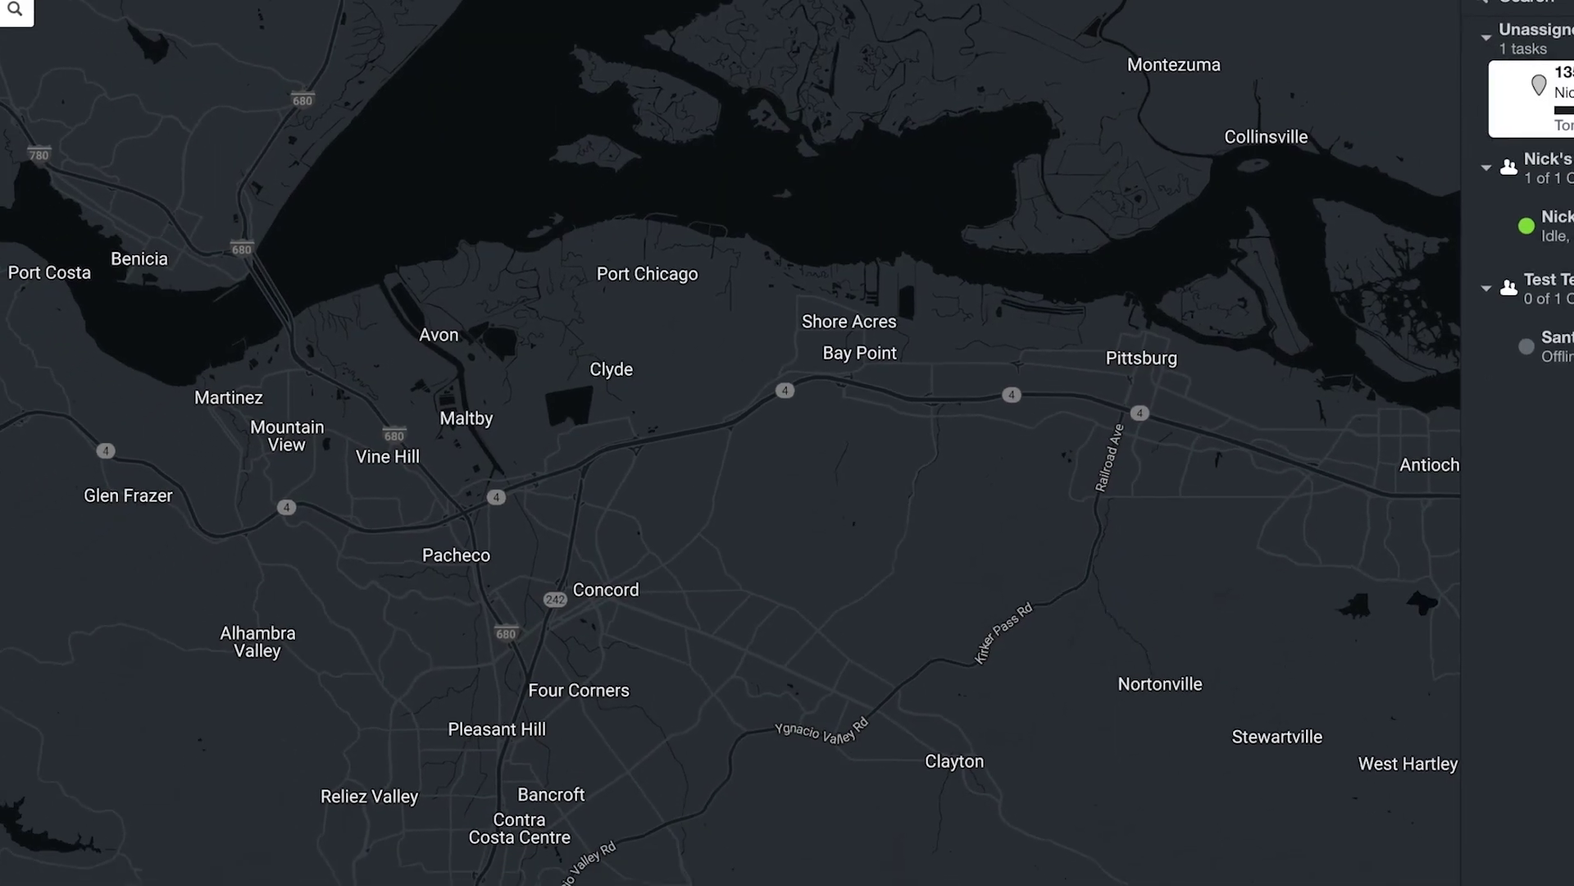